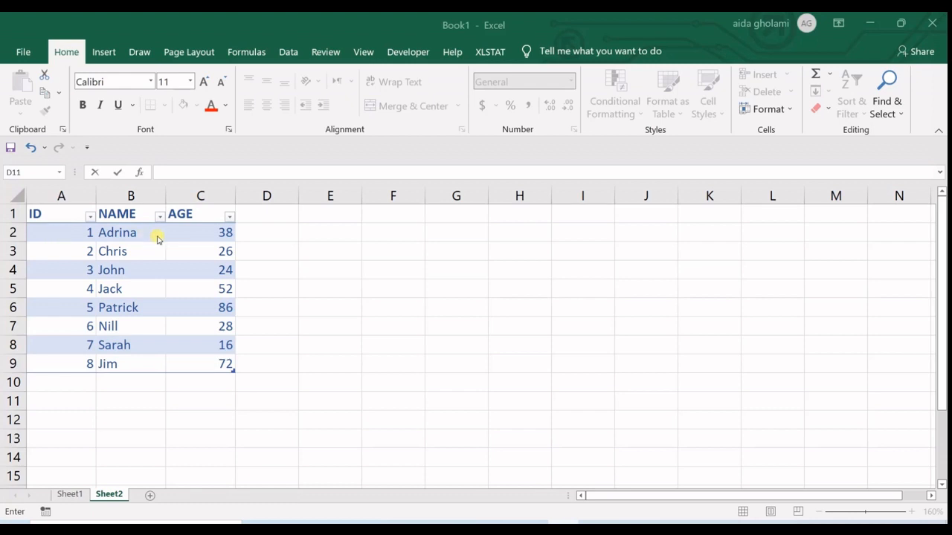
{"action": "left_click", "coordinate": [200, 237]}
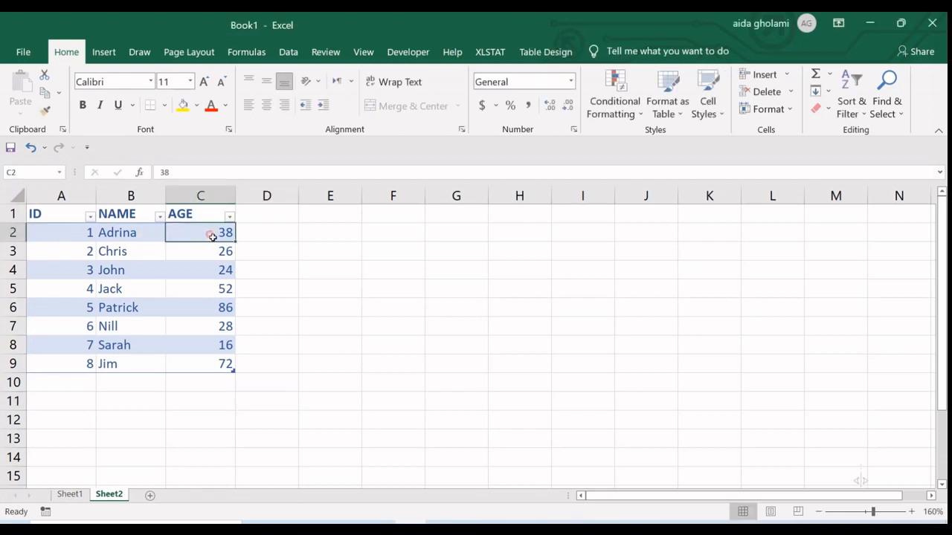
{"action": "left_click", "coordinate": [130, 257]}
{"action": "left_click", "coordinate": [129, 257]}
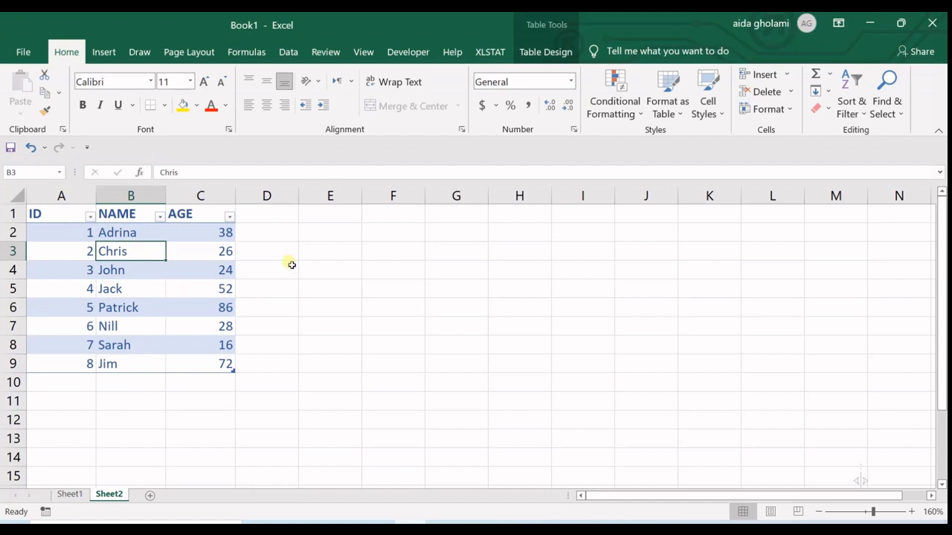
- Begin a VLOOKUP formula in E2 with the name from B3 as quoted lowercase text and the NAME and AGE data as table array
{"action": "left_click", "coordinate": [321, 235]}
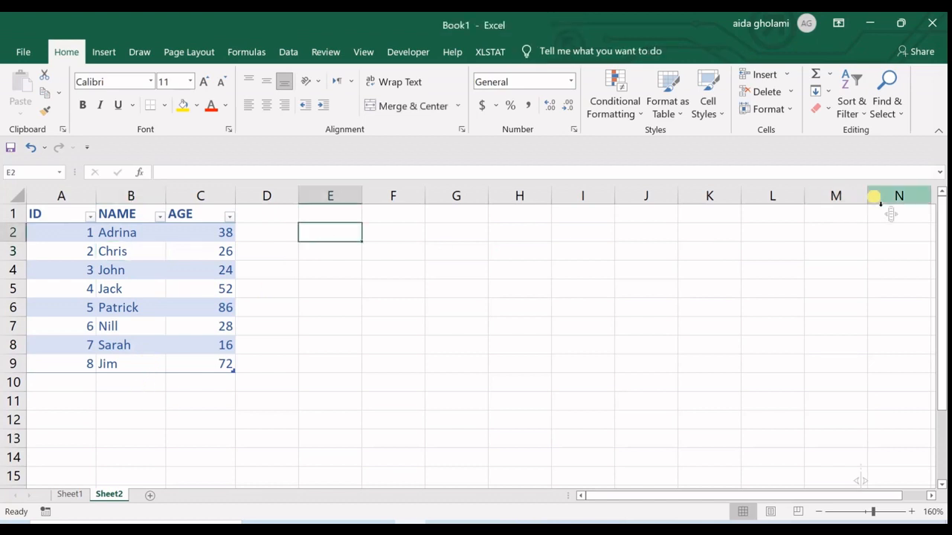
{"action": "type", "text": "="}
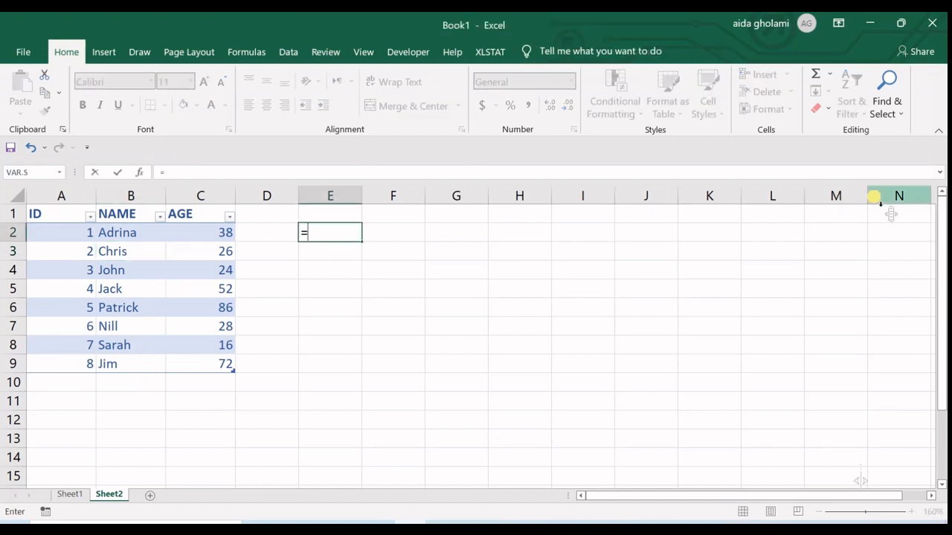
{"action": "type", "text": "vl"}
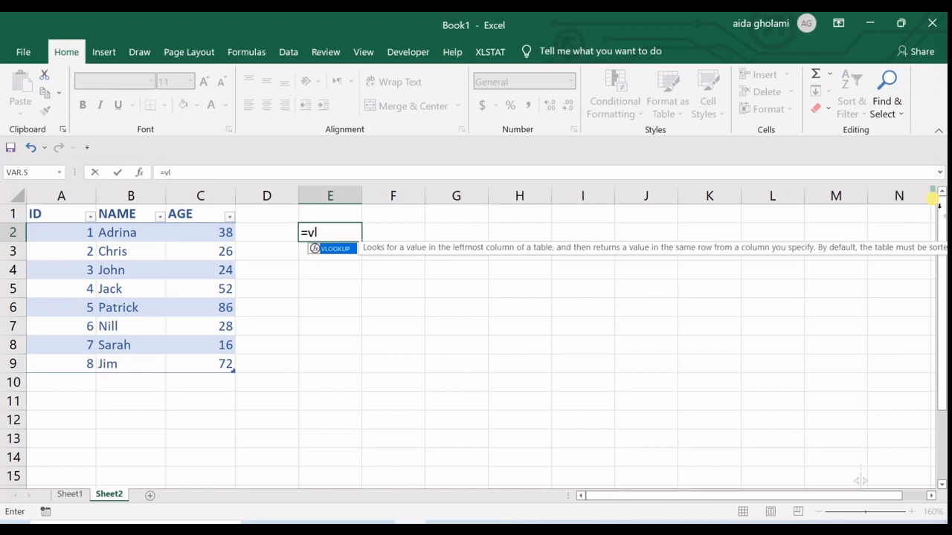
{"action": "double_click", "coordinate": [352, 249]}
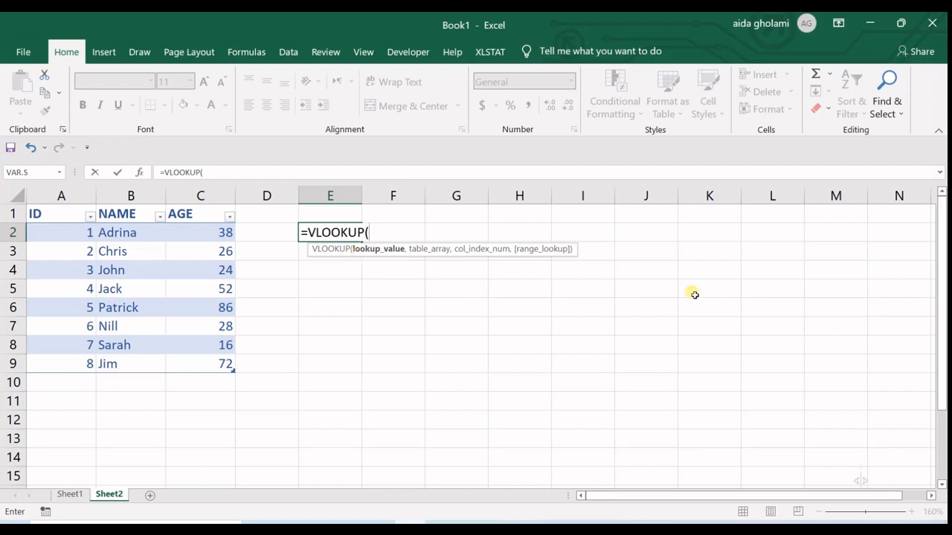
{"action": "type", "text": "\"chris\""}
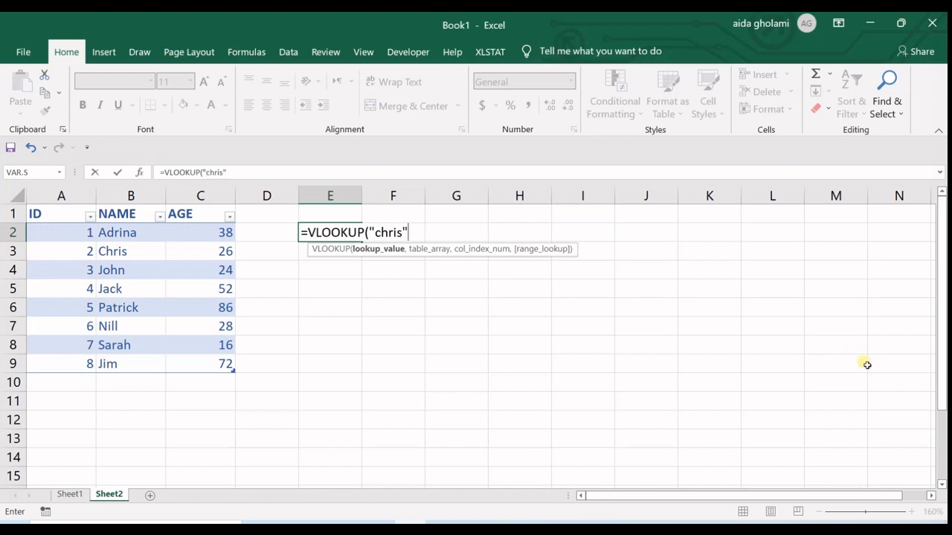
{"action": "type", "text": ","}
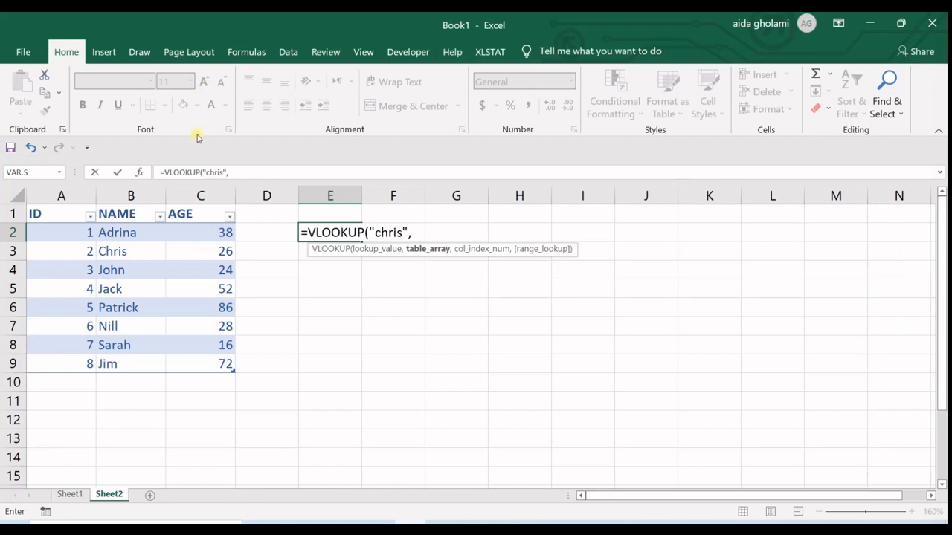
{"action": "left_click_drag", "start_coordinate": [127, 233], "coordinate": [204, 364]}
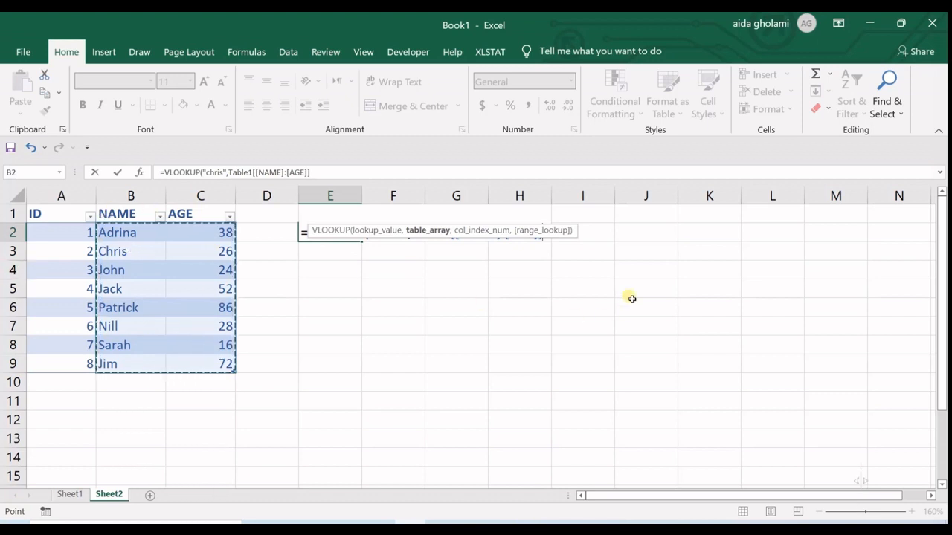
{"action": "type", "text": ","}
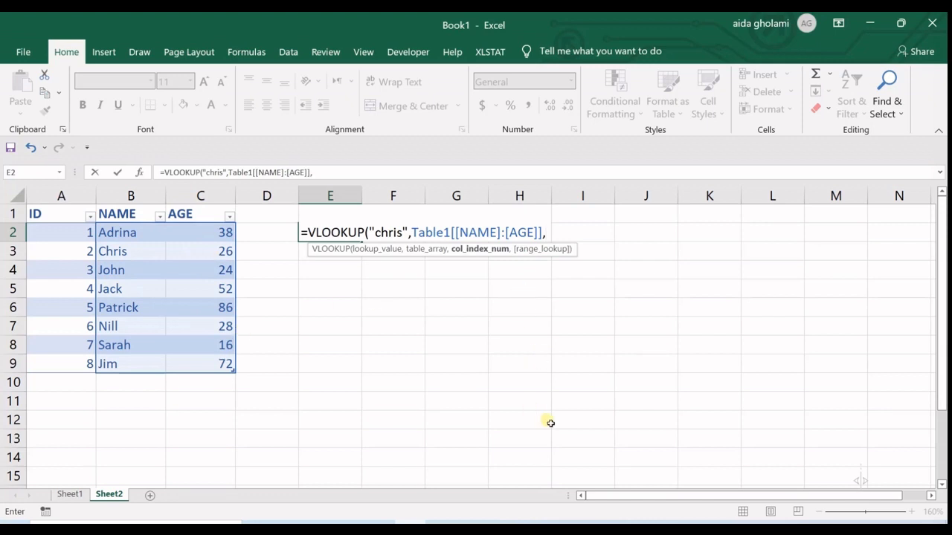
- Complete the E2 lookup formula with column index 2 and exact match (FALSE), and review its arguments
{"action": "type", "text": "2,"}
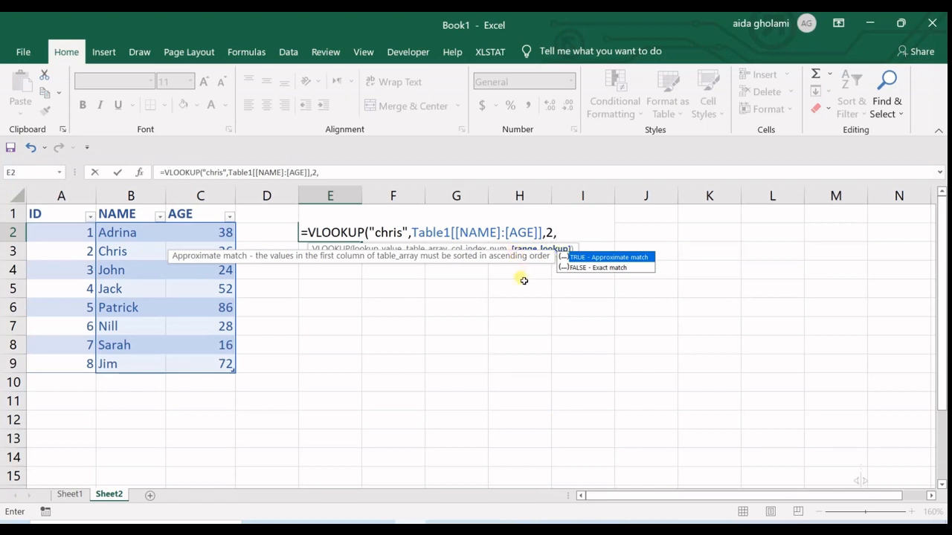
{"action": "left_click", "coordinate": [574, 270]}
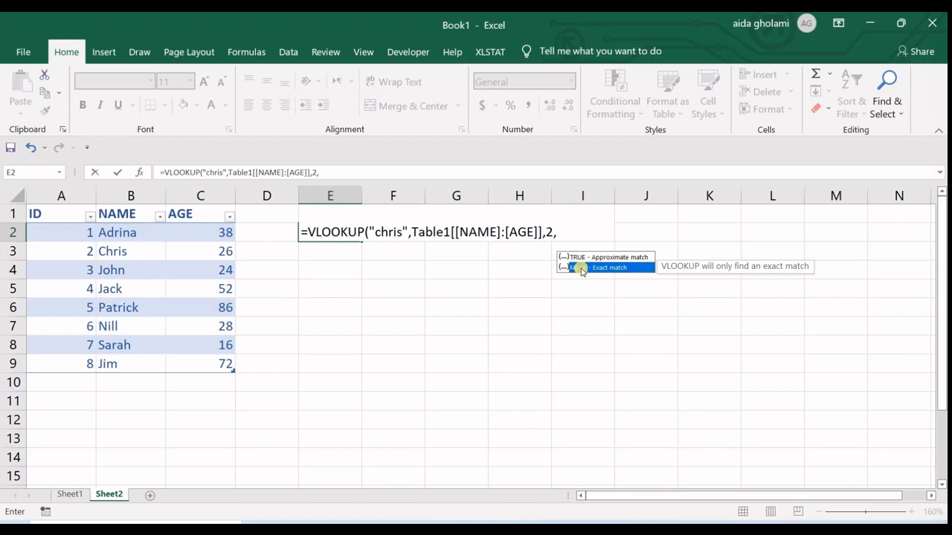
{"action": "double_click", "coordinate": [580, 268]}
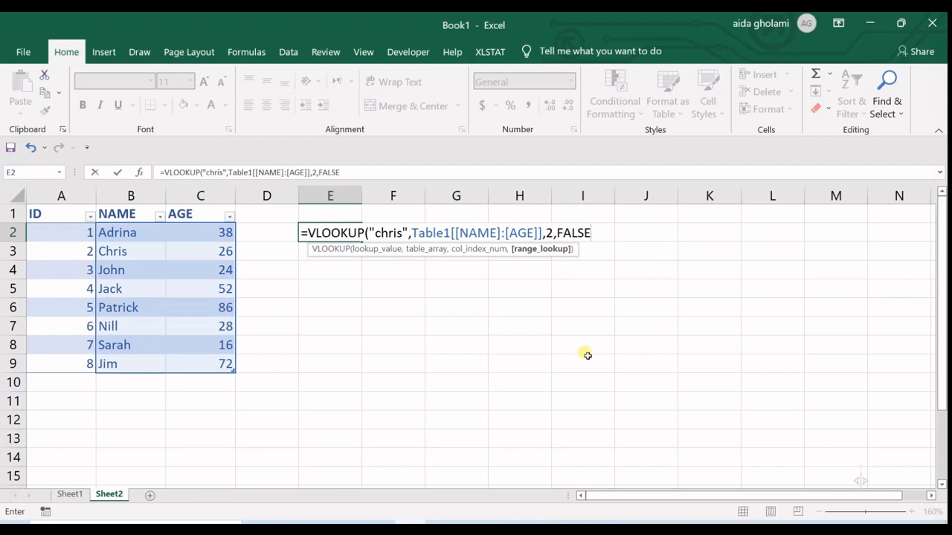
{"action": "type", "text": ")"}
{"action": "key", "text": "Return"}
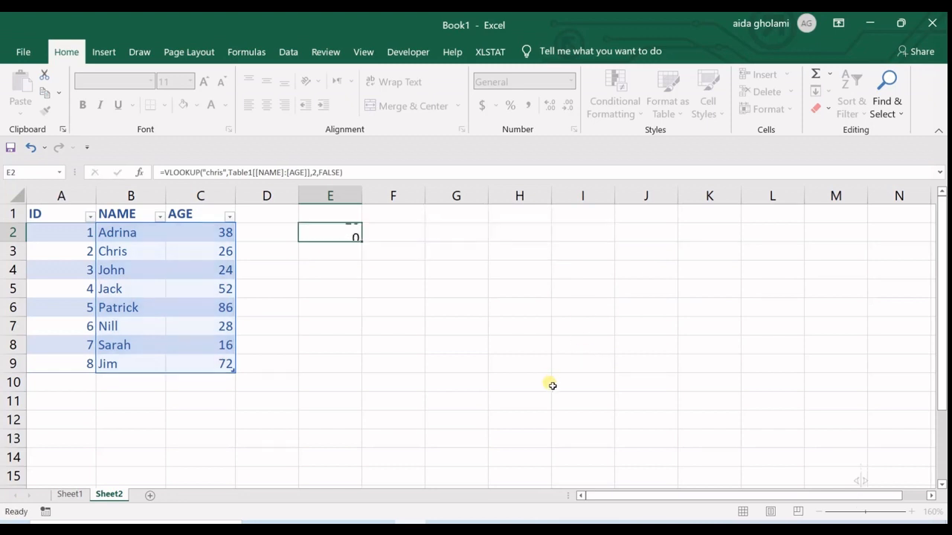
{"action": "double_click", "coordinate": [349, 232]}
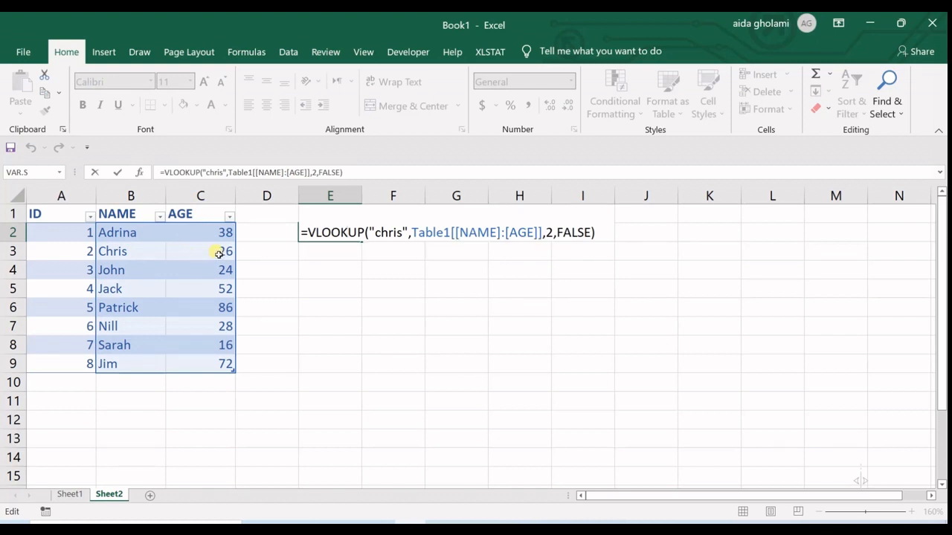
{"action": "key", "text": "Return"}
- Begin a VLOOKUP formula in E3 with ID 2 as the lookup value and the whole of Table1 as table array
{"action": "type", "text": "="}
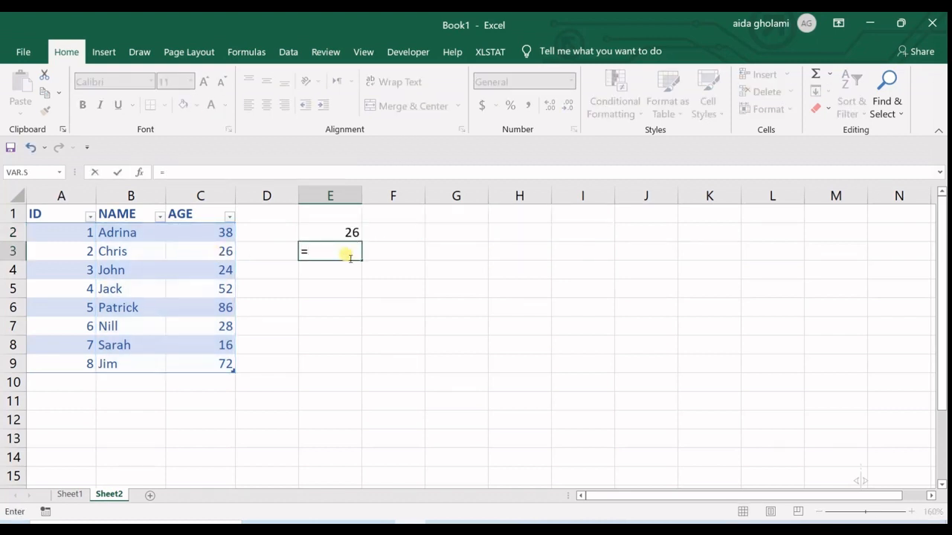
{"action": "type", "text": "vlo"}
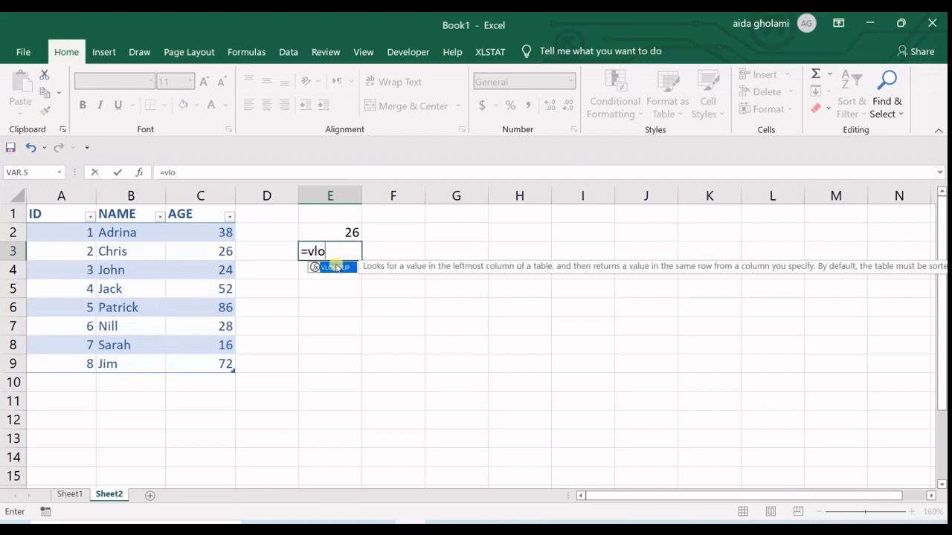
{"action": "double_click", "coordinate": [335, 268]}
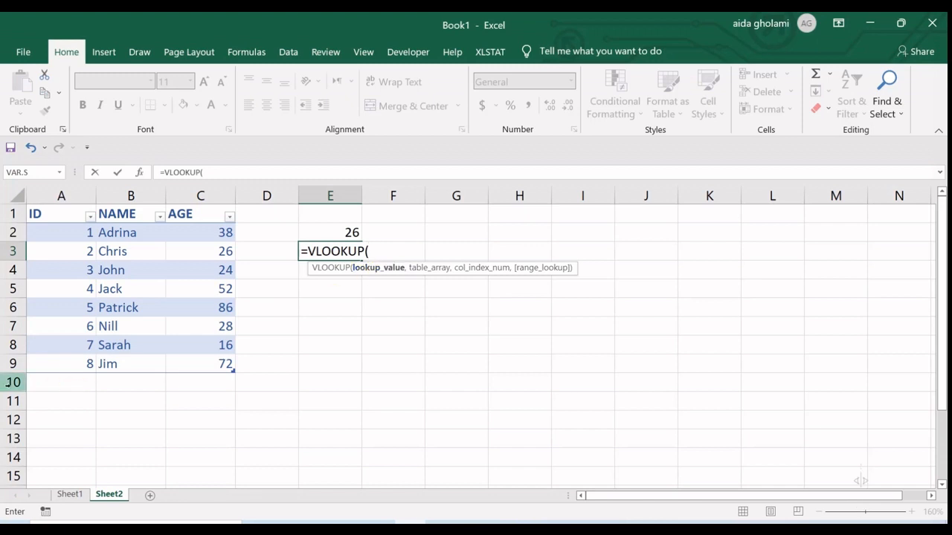
{"action": "type", "text": "\""}
{"action": "type", "text": "2,"}
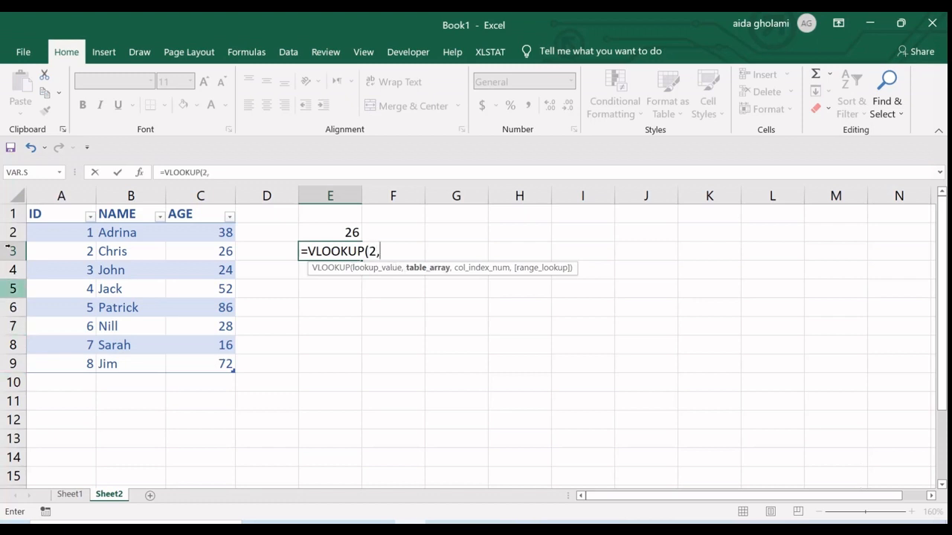
{"action": "left_click_drag", "start_coordinate": [67, 232], "coordinate": [195, 368]}
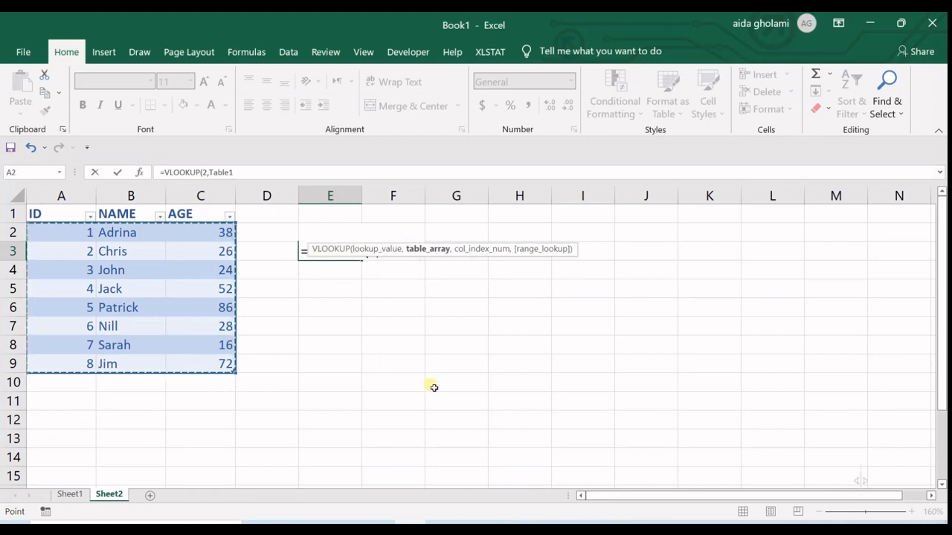
{"action": "type", "text": ","}
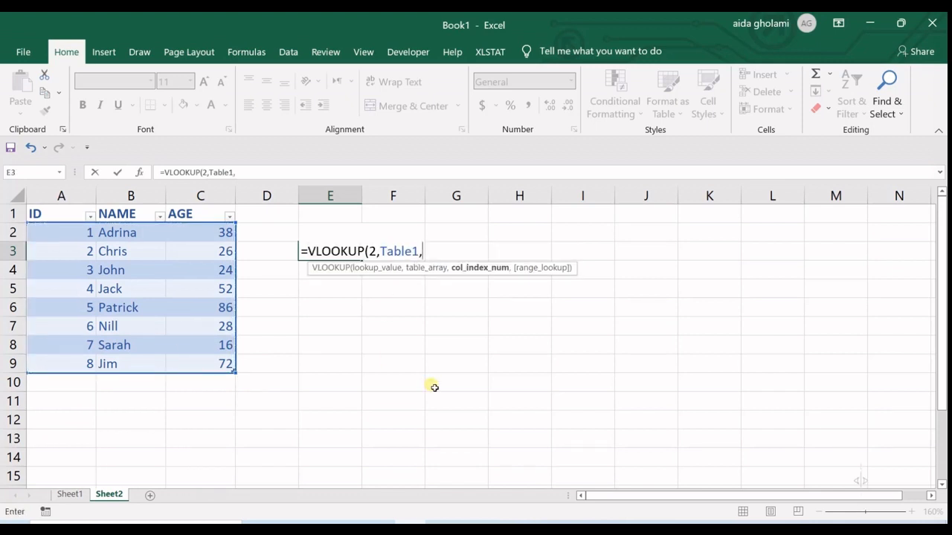
- Complete the E3 lookup formula with column index 3 and exact match (FALSE)
{"action": "type", "text": "3"}
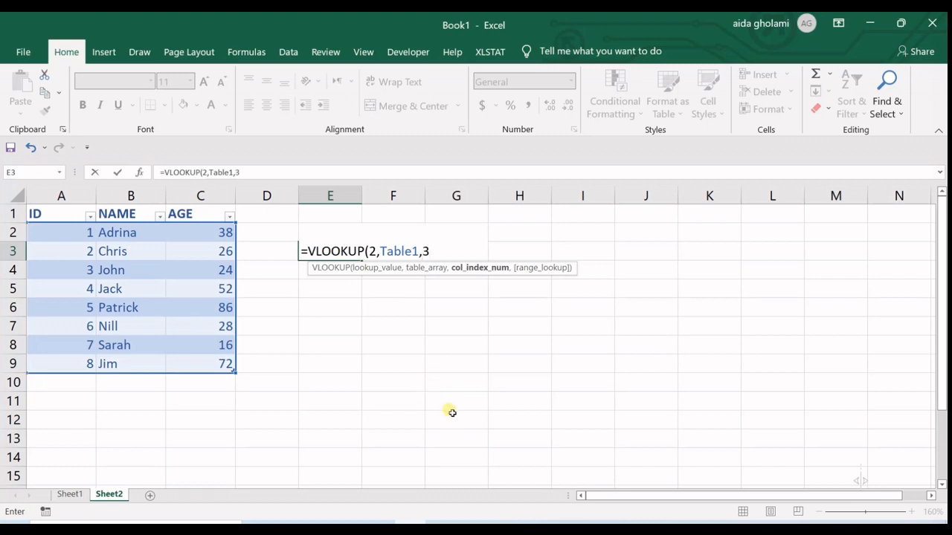
{"action": "type", "text": ","}
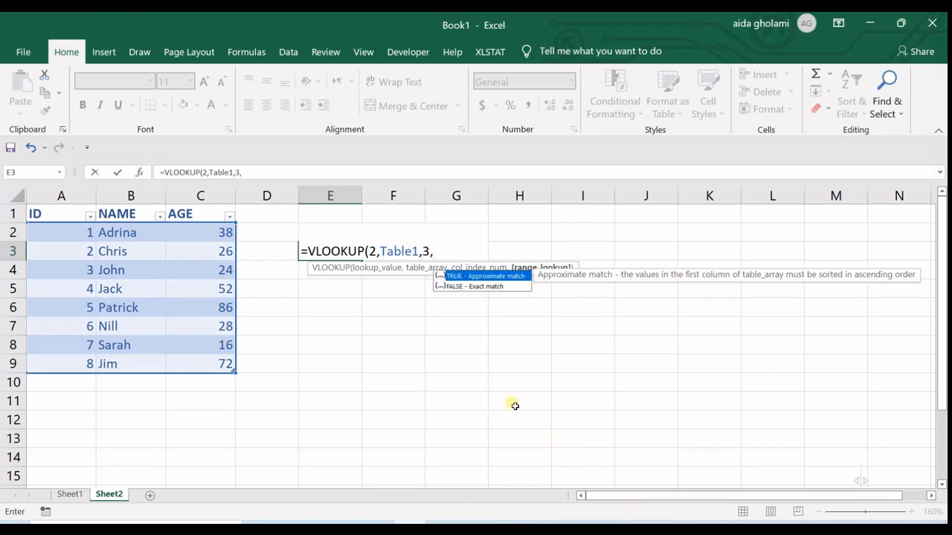
{"action": "double_click", "coordinate": [475, 287]}
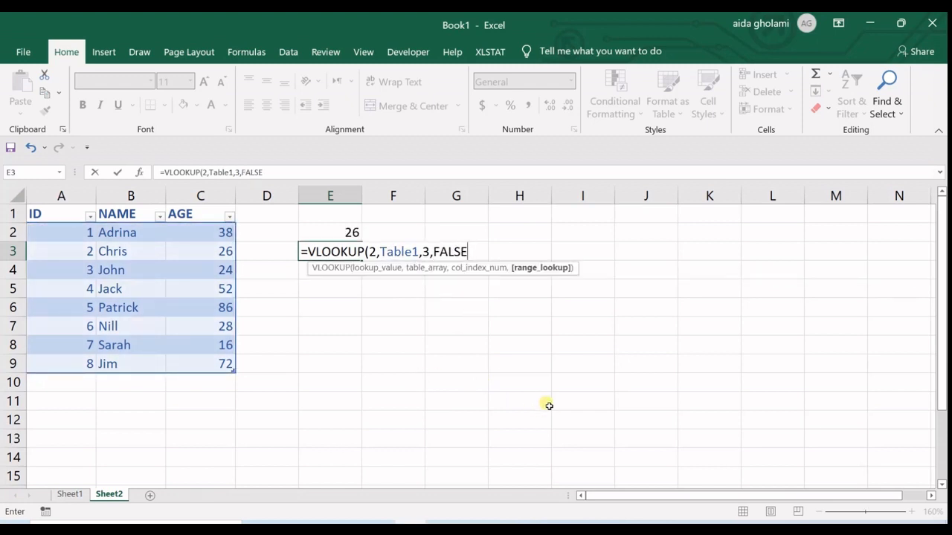
{"action": "type", "text": ")"}
{"action": "key", "text": "Return"}
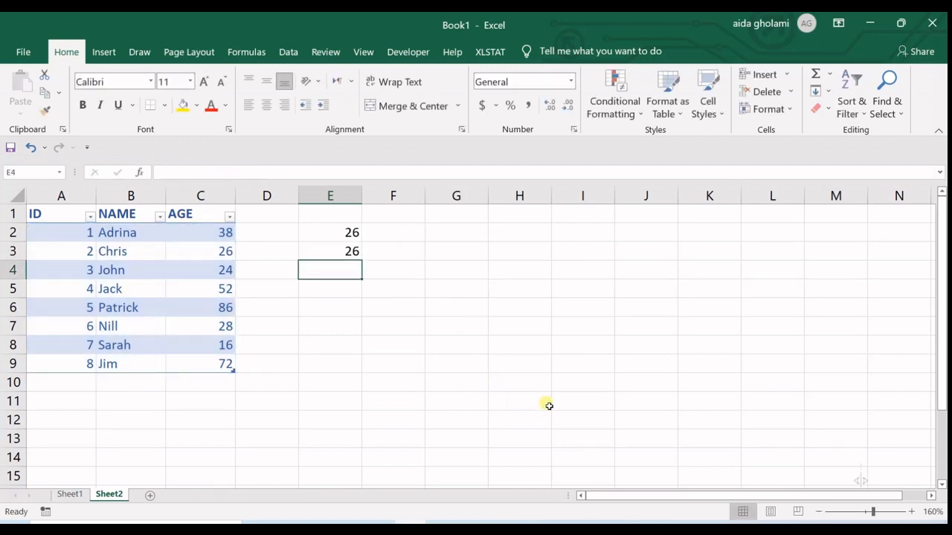
{"action": "left_click", "coordinate": [319, 257]}
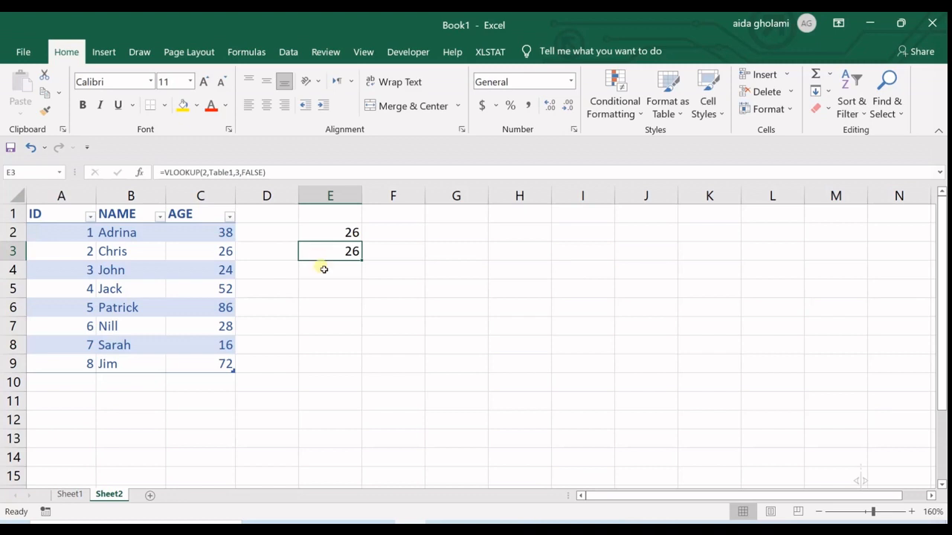
- Begin a VLOOKUP formula in E4 with ID 4 as the lookup value and the whole of Table1 as table array
{"action": "left_click", "coordinate": [320, 268]}
{"action": "type", "text": "=vl"}
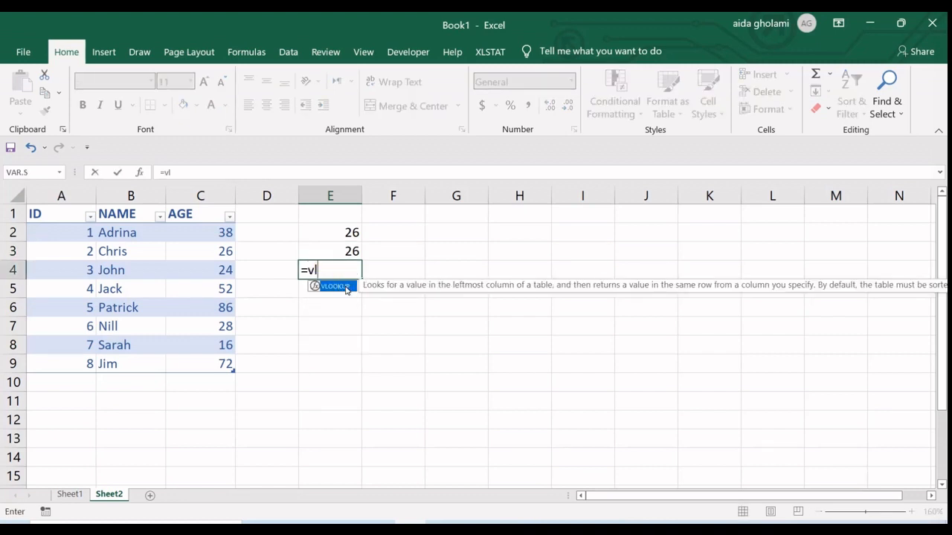
{"action": "double_click", "coordinate": [346, 287]}
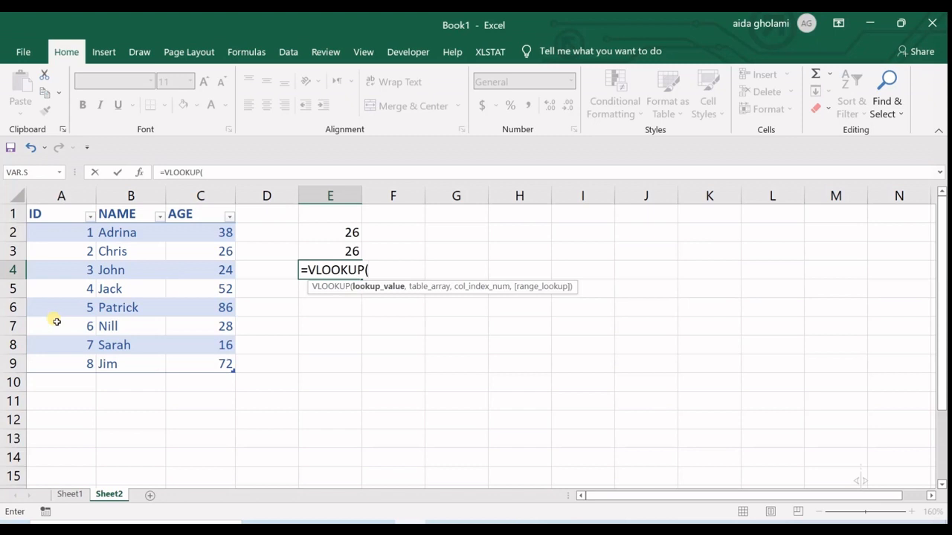
{"action": "type", "text": "4,"}
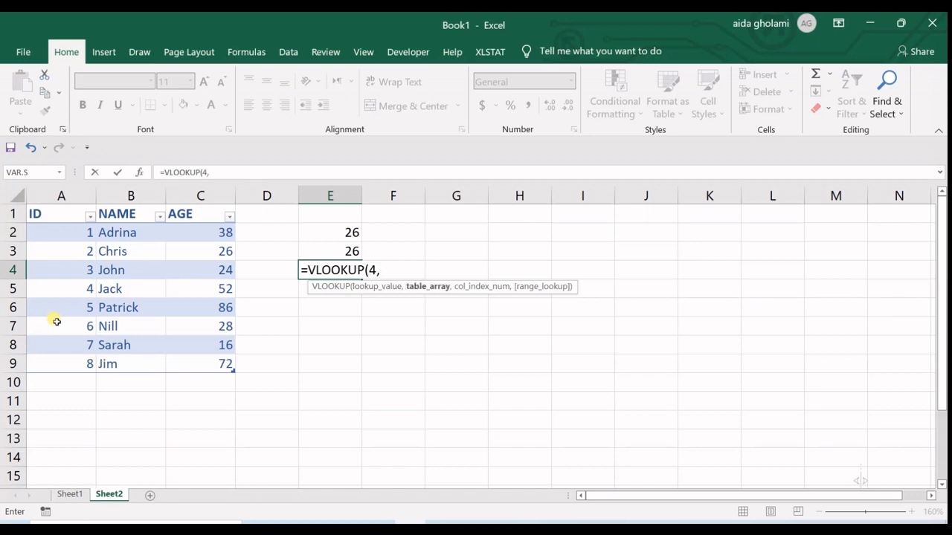
{"action": "left_click_drag", "start_coordinate": [64, 231], "coordinate": [208, 365]}
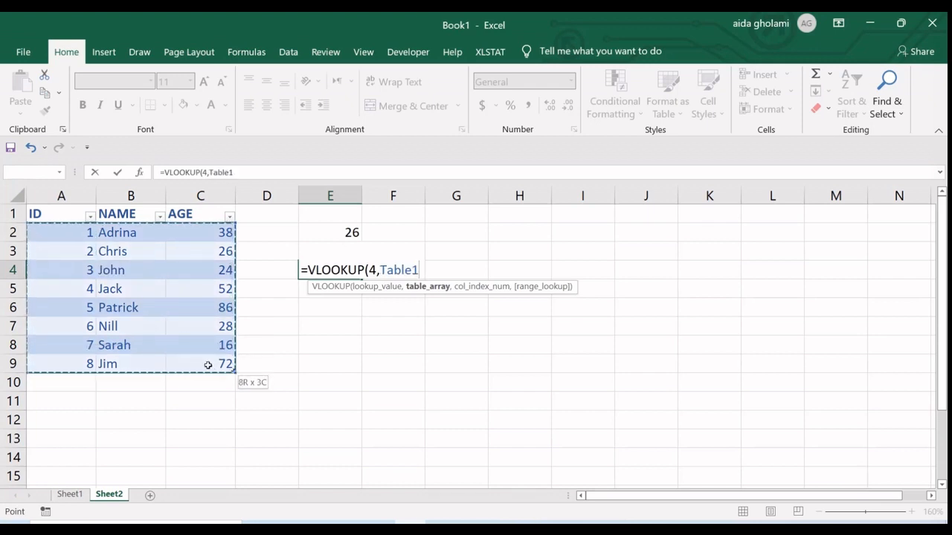
{"action": "type", "text": ","}
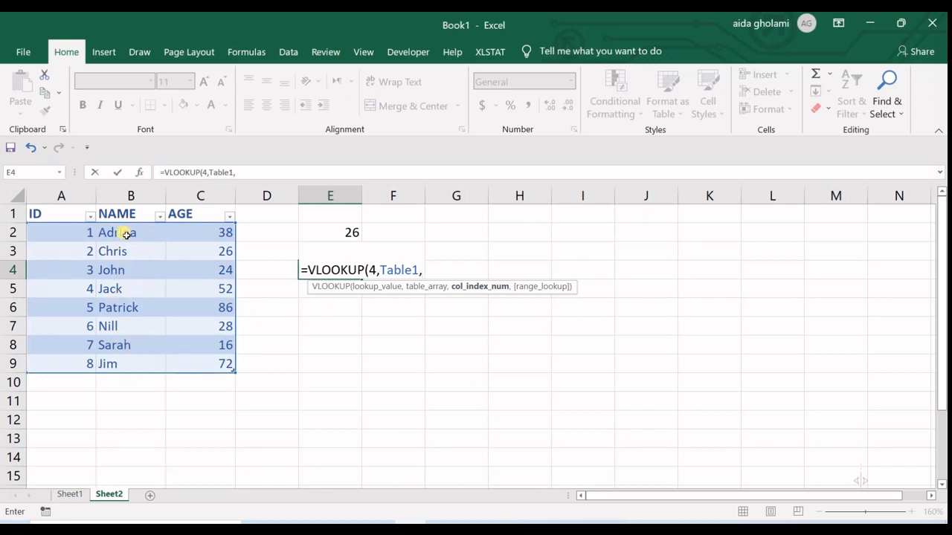
- Complete the E4 lookup formula with column index 2 and exact match (FALSE), and reopen it for review
{"action": "type", "text": "2"}
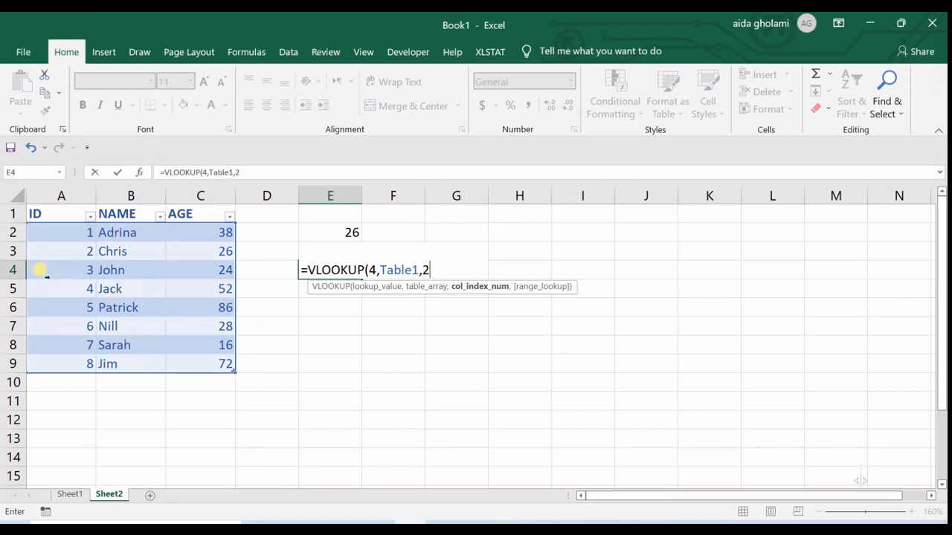
{"action": "type", "text": ","}
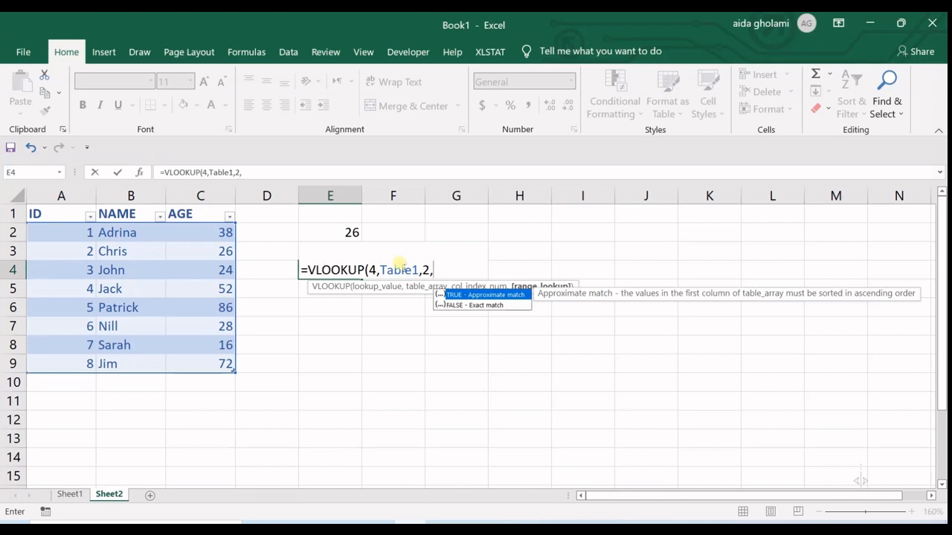
{"action": "double_click", "coordinate": [452, 306]}
{"action": "type", "text": ")"}
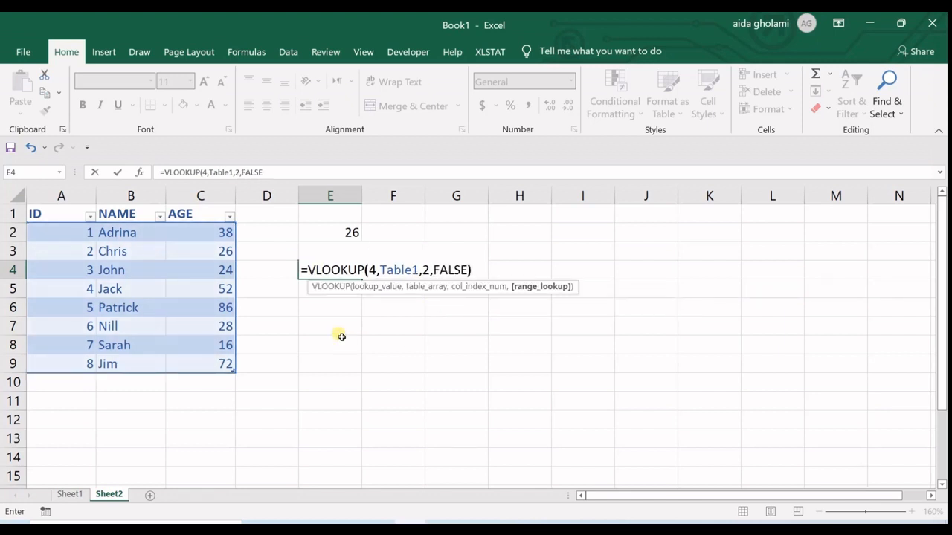
{"action": "key", "text": "Return"}
{"action": "double_click", "coordinate": [316, 269]}
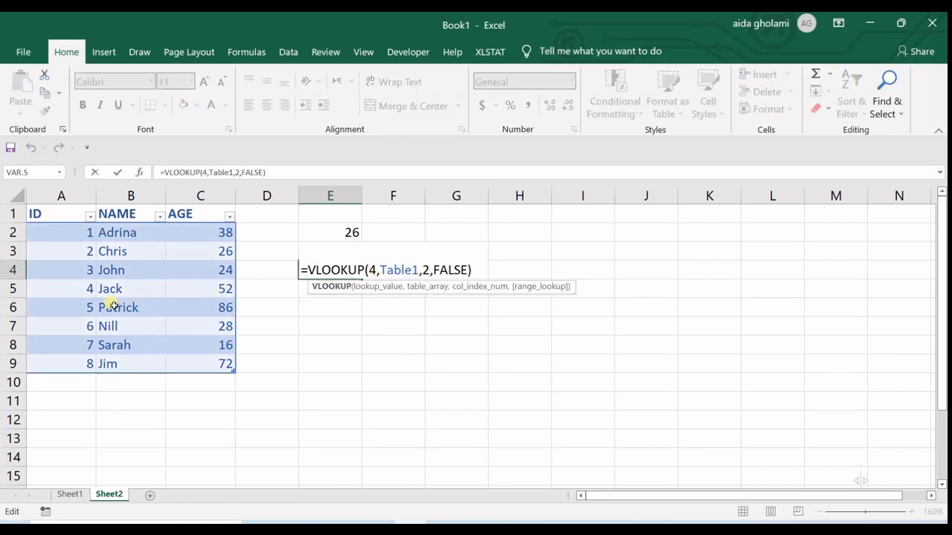
- Begin a VLOOKUP formula in E5 with the capitalised first name from the ID 3 row, in quotes, as lookup value
{"action": "key", "text": "Return"}
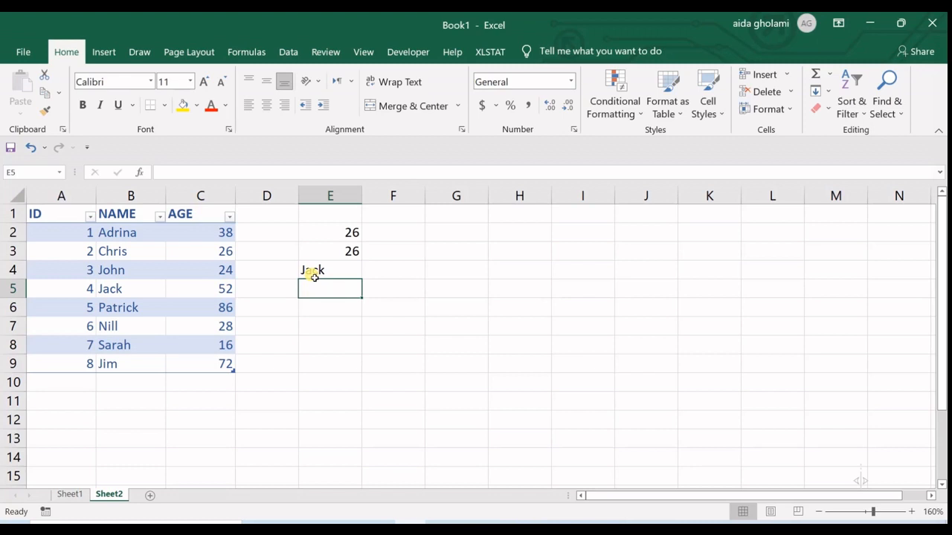
{"action": "type", "text": "=vl"}
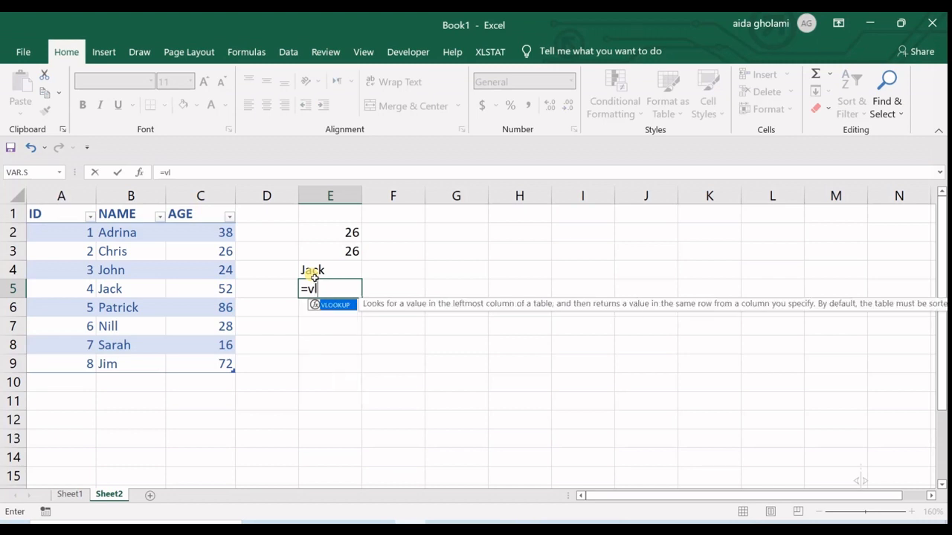
{"action": "double_click", "coordinate": [342, 307]}
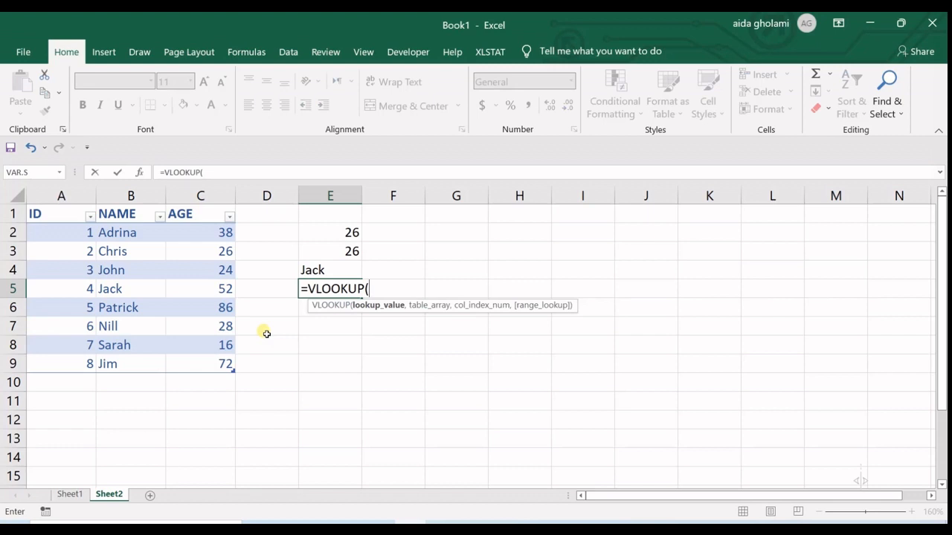
{"action": "type", "text": "\""}
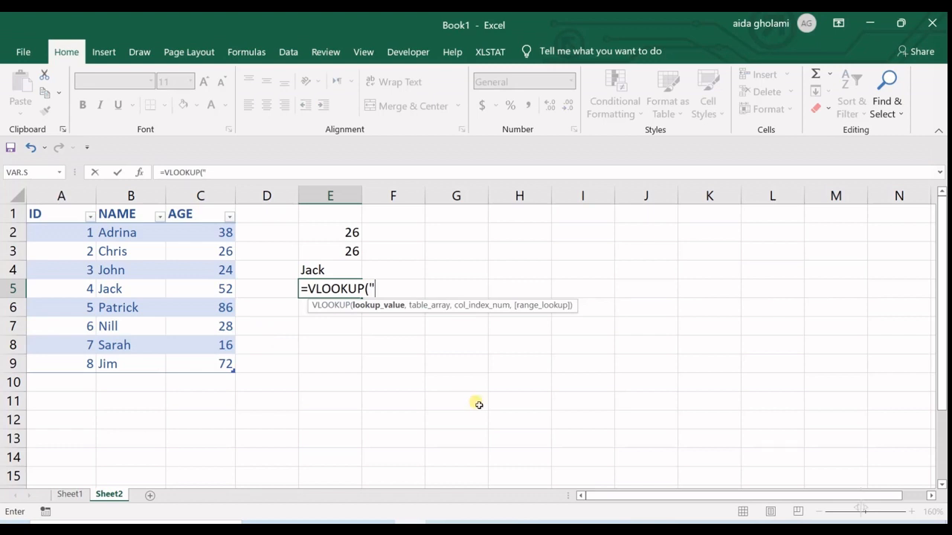
{"action": "type", "text": "john\""}
{"action": "left_click", "coordinate": [377, 290]}
{"action": "key", "text": "BackSpace"}
{"action": "type", "text": "J"}
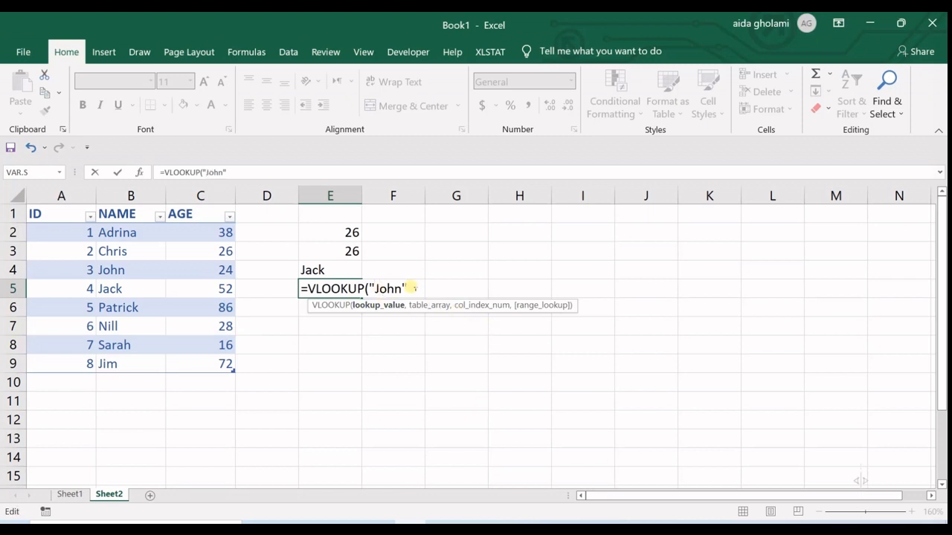
{"action": "left_click", "coordinate": [407, 289]}
{"action": "type", "text": ","}
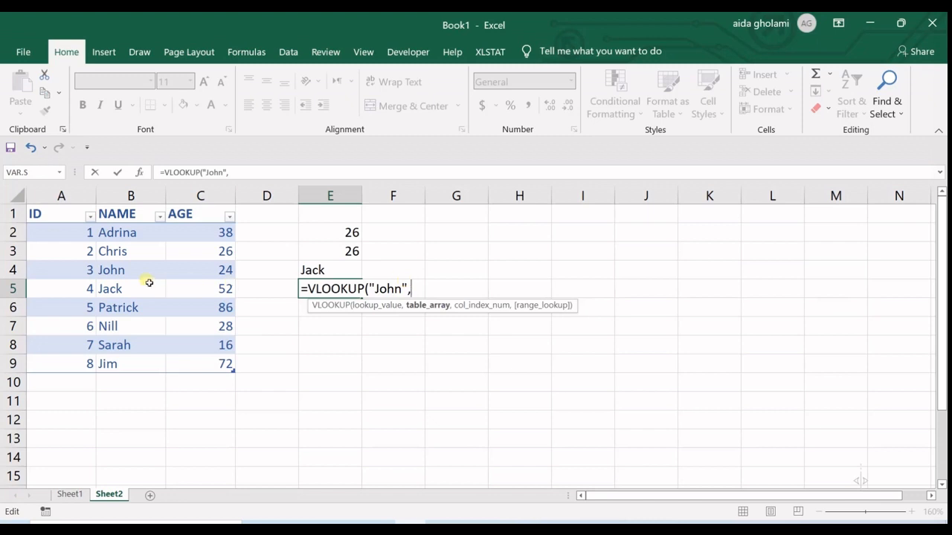
- Complete the E5 lookup formula with the whole of Table1 as table array, column index 3 and exact match (FALSE)
{"action": "left_click_drag", "start_coordinate": [81, 233], "coordinate": [223, 364]}
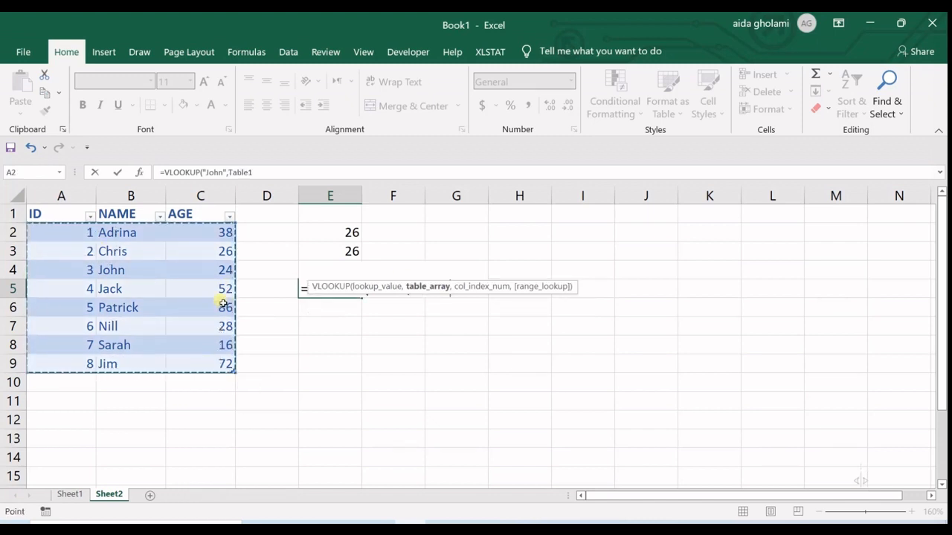
{"action": "type", "text": ","}
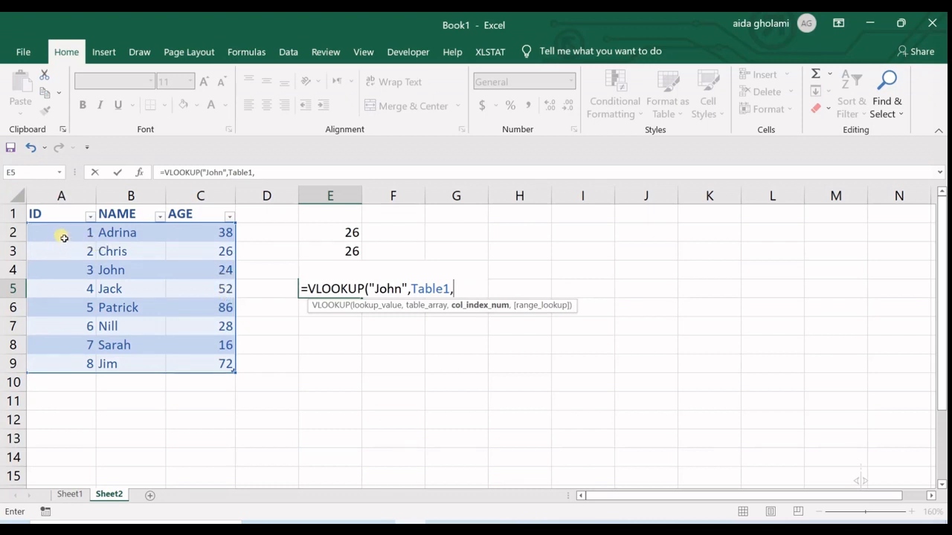
{"action": "type", "text": "3,"}
{"action": "left_click", "coordinate": [487, 324]}
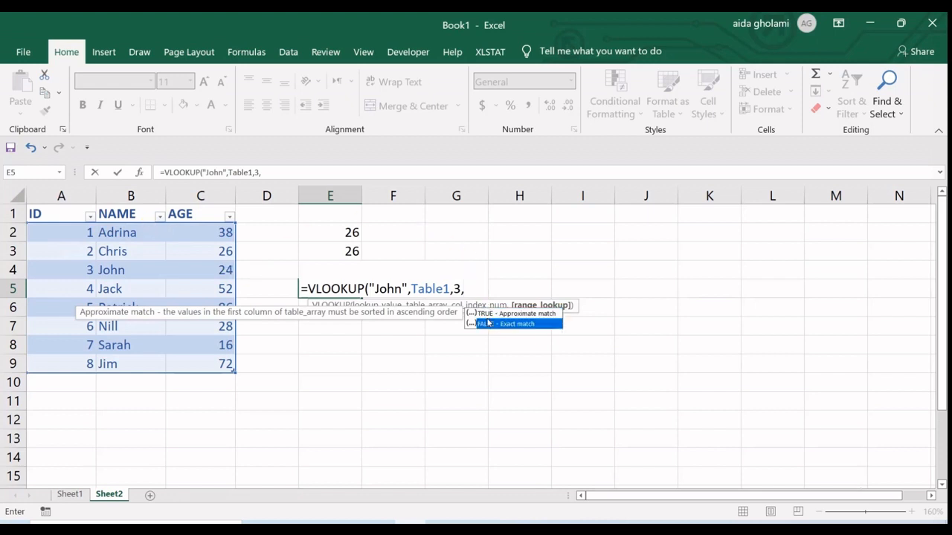
{"action": "double_click", "coordinate": [488, 324]}
{"action": "type", "text": ")"}
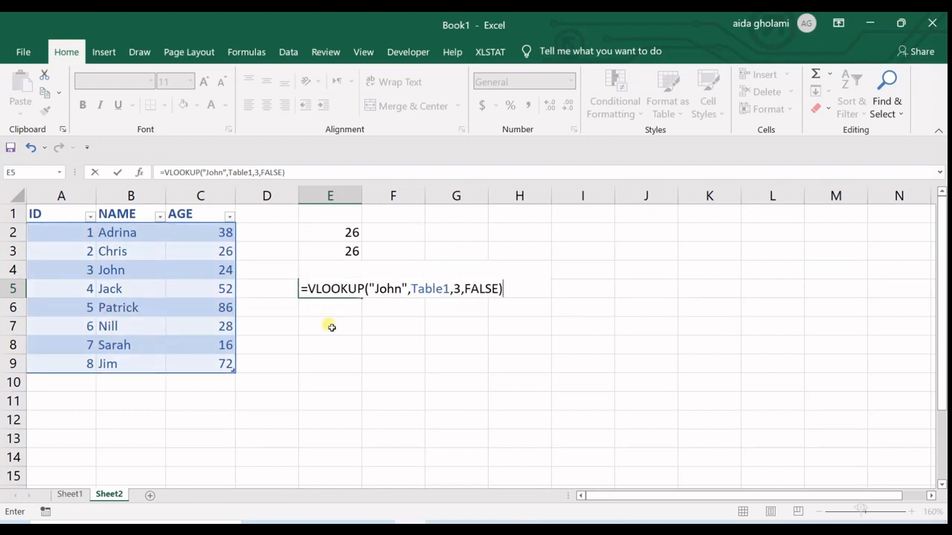
{"action": "key", "text": "Return"}
- Replace the table array in the E5 formula with only the NAME and AGE columns, Table1[[NAME]:[AGE]]
{"action": "double_click", "coordinate": [335, 293]}
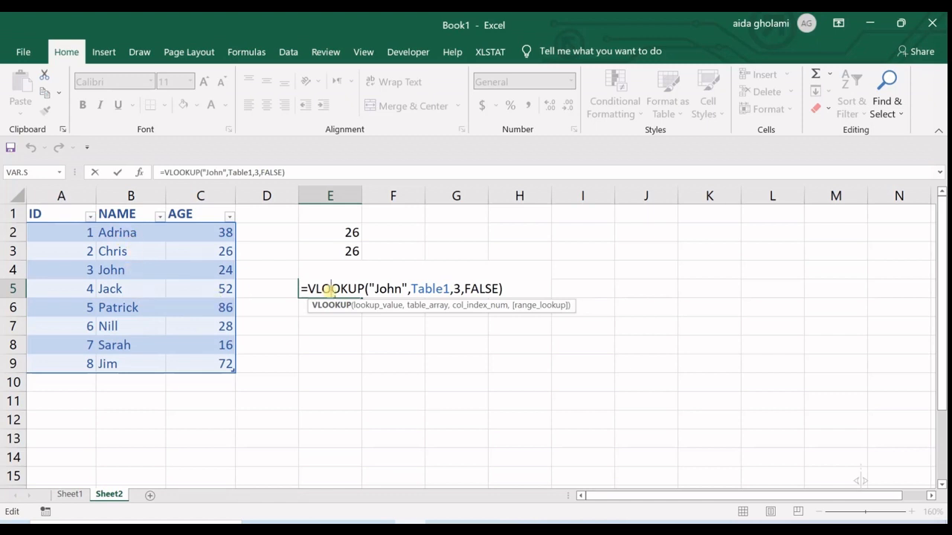
{"action": "left_click_drag", "start_coordinate": [450, 290], "coordinate": [416, 290]}
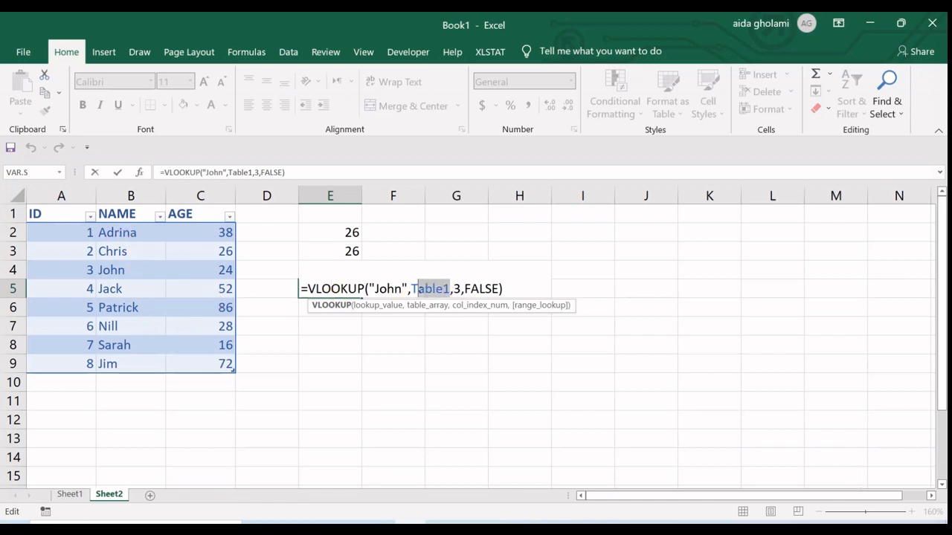
{"action": "key", "text": "BackSpace"}
{"action": "key", "text": "BackSpace"}
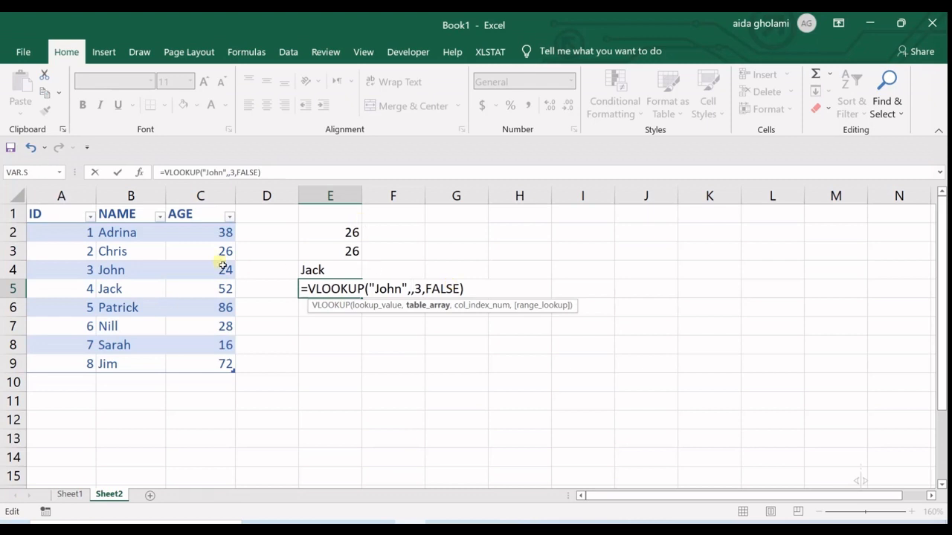
{"action": "left_click_drag", "start_coordinate": [150, 237], "coordinate": [194, 362]}
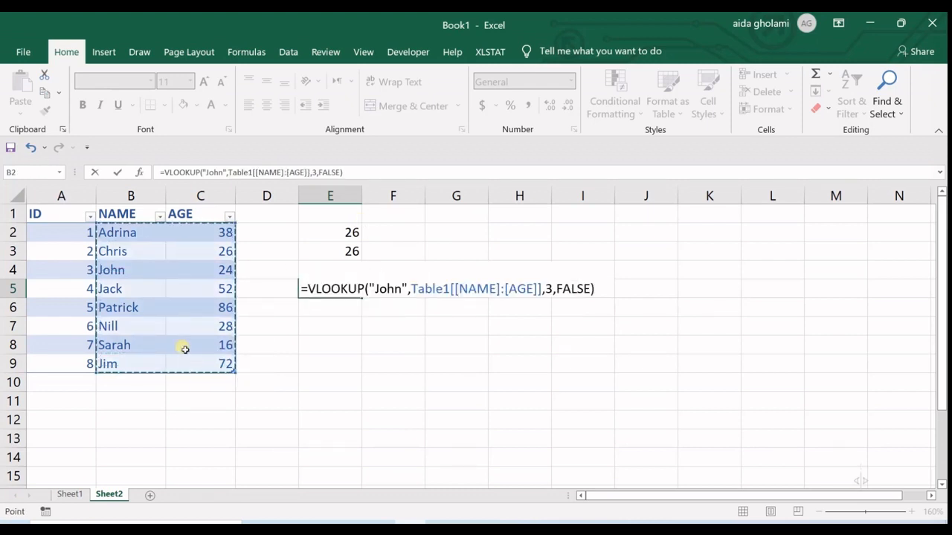
{"action": "key", "text": "Return"}
- Set the column index in the E5 formula to 2 and reopen the formula for review
{"action": "double_click", "coordinate": [321, 288]}
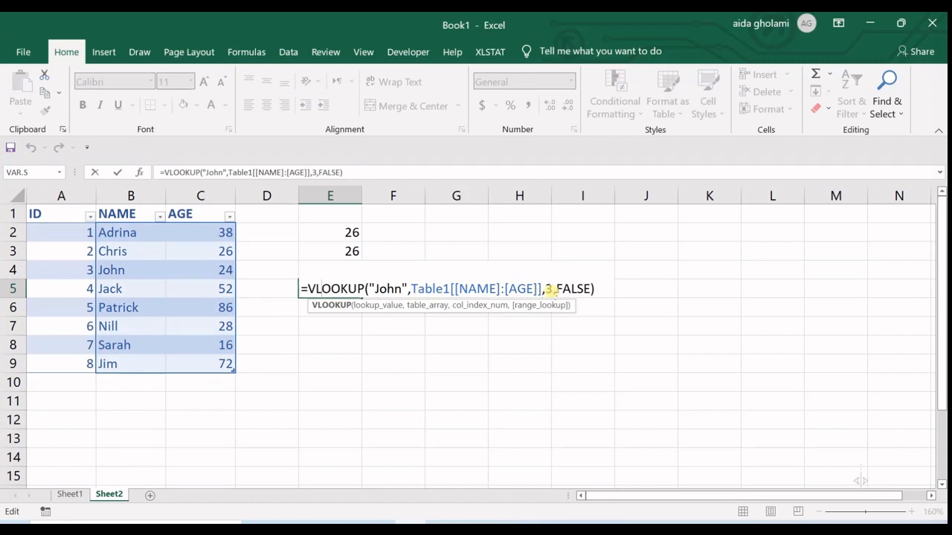
{"action": "double_click", "coordinate": [549, 290]}
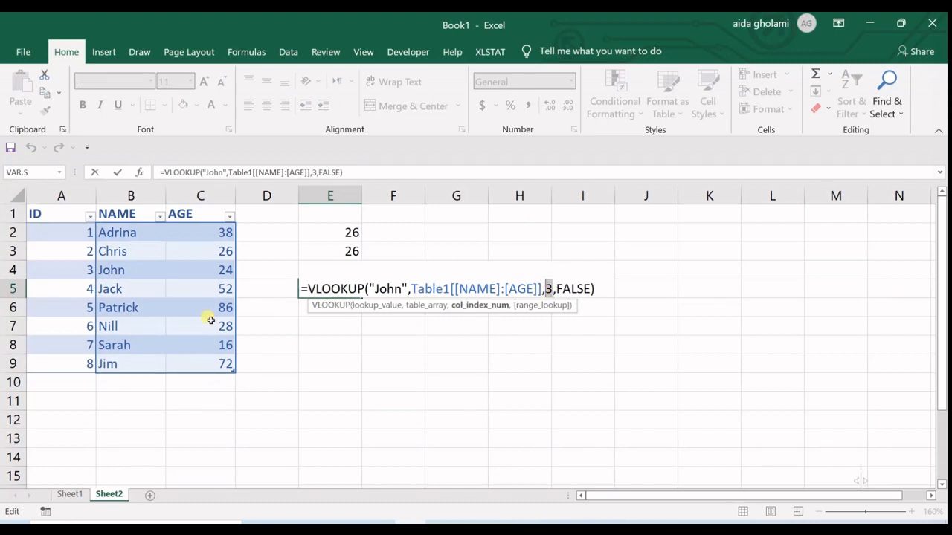
{"action": "type", "text": "2"}
{"action": "key", "text": "Return"}
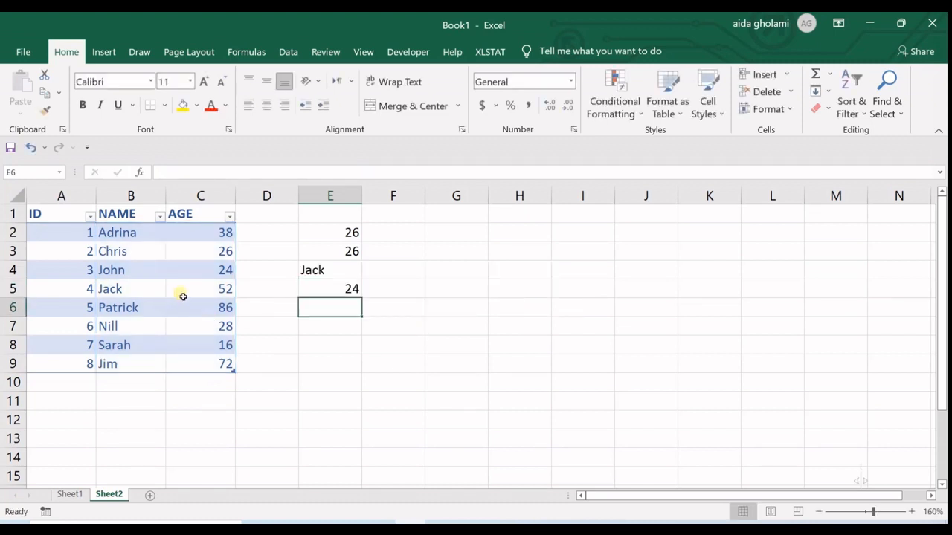
{"action": "double_click", "coordinate": [360, 289]}
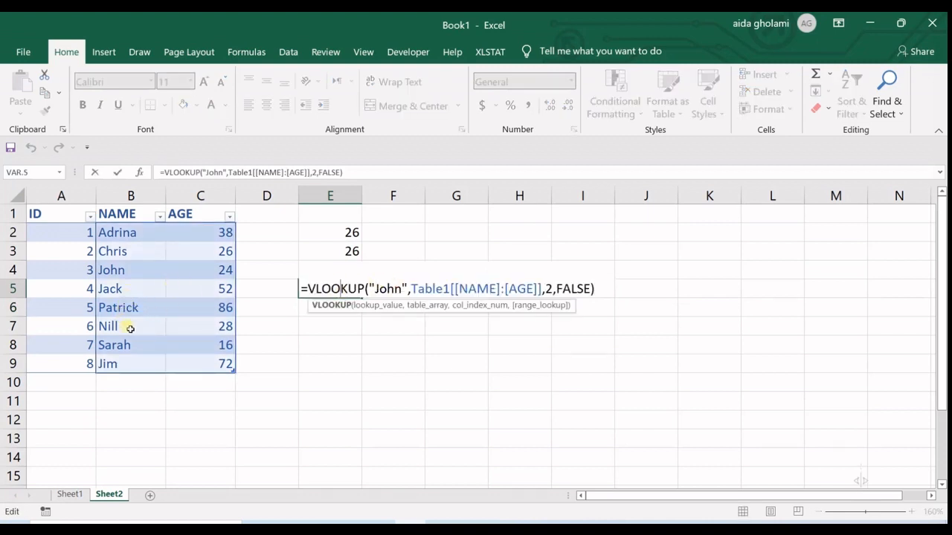
{"action": "key", "text": "Return"}
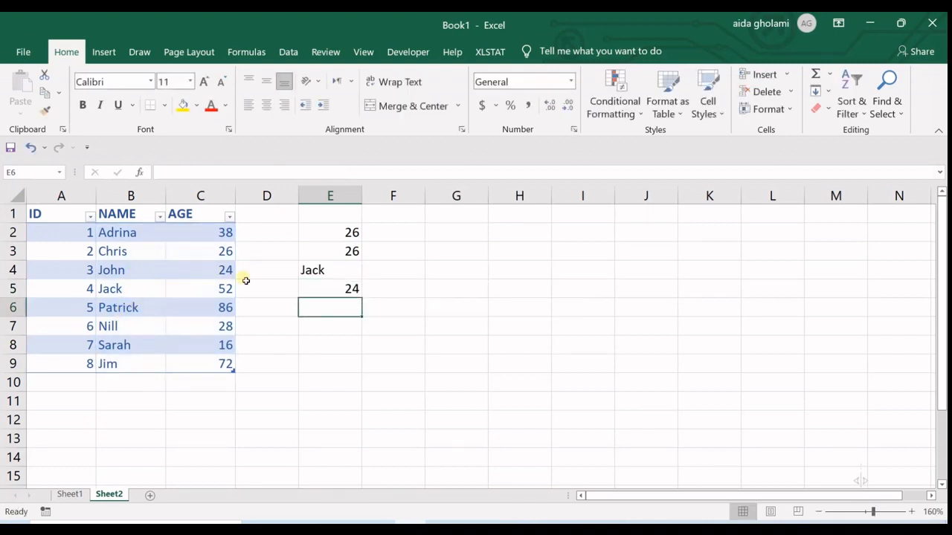
{"action": "left_click", "coordinate": [348, 289]}
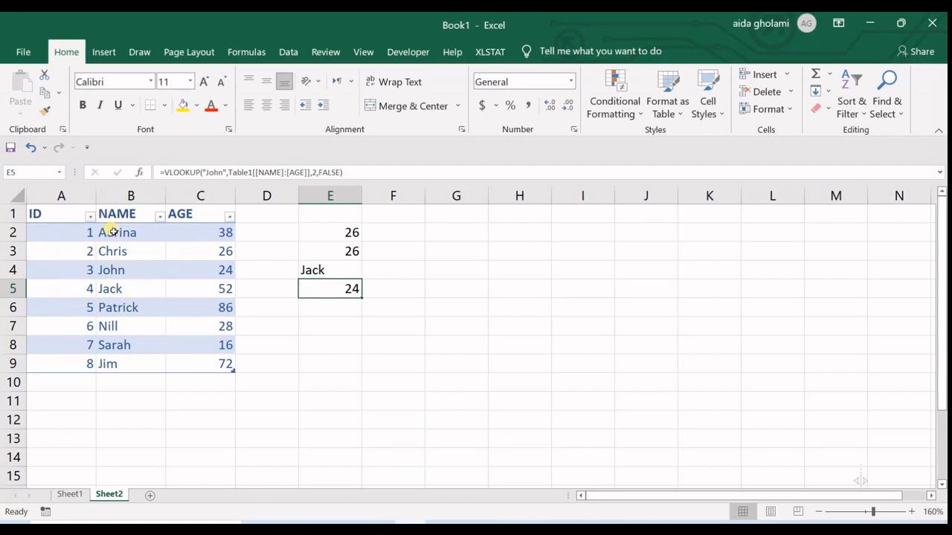
- Begin a VLOOKUP formula in E6 with age cell C4 as lookup value and Table1[[NAME]:[AGE]] as table array
{"action": "left_click", "coordinate": [321, 307]}
{"action": "type", "text": "=v"}
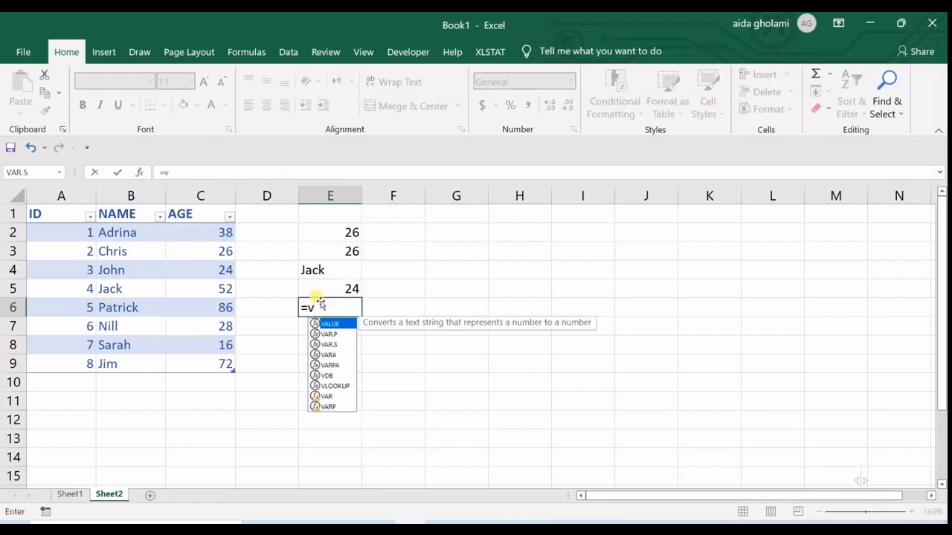
{"action": "type", "text": "l"}
{"action": "double_click", "coordinate": [333, 323]}
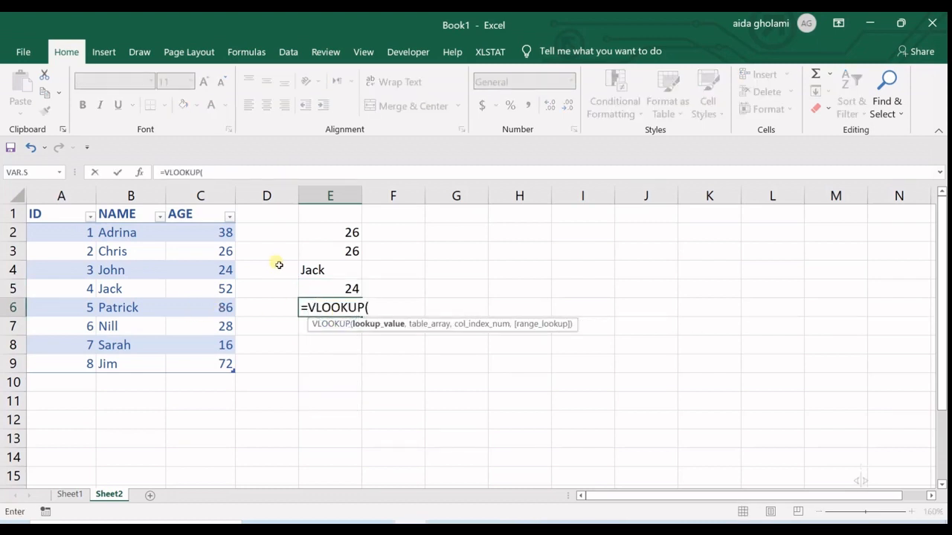
{"action": "left_click", "coordinate": [222, 270]}
{"action": "type", "text": ","}
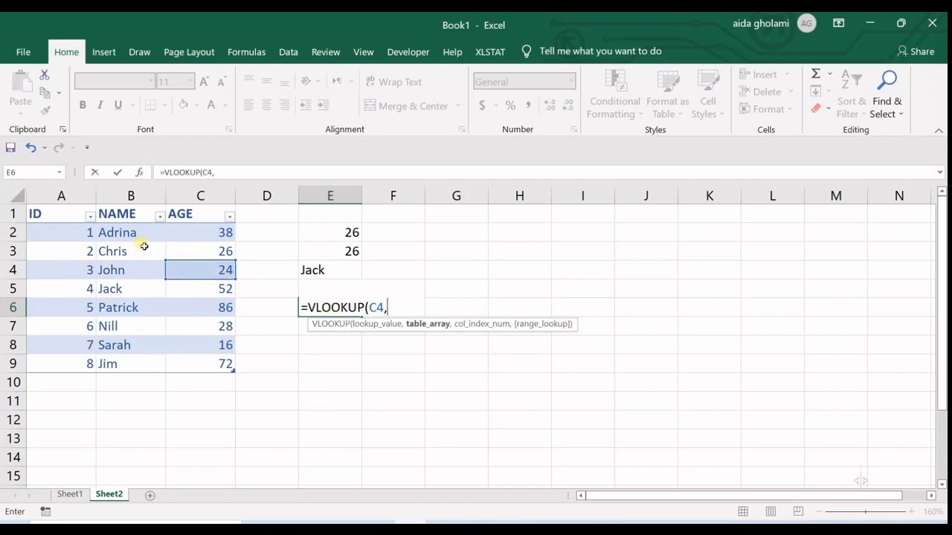
{"action": "left_click_drag", "start_coordinate": [130, 234], "coordinate": [223, 368]}
{"action": "type", "text": ","}
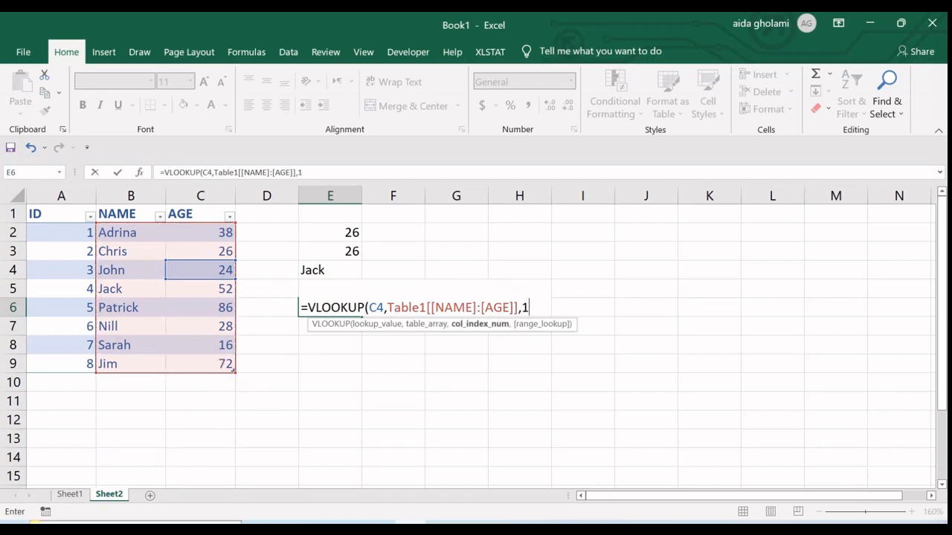
- Complete the E6 lookup formula with column index 1 and exact match (FALSE), and reopen it for review
{"action": "type", "text": "1,"}
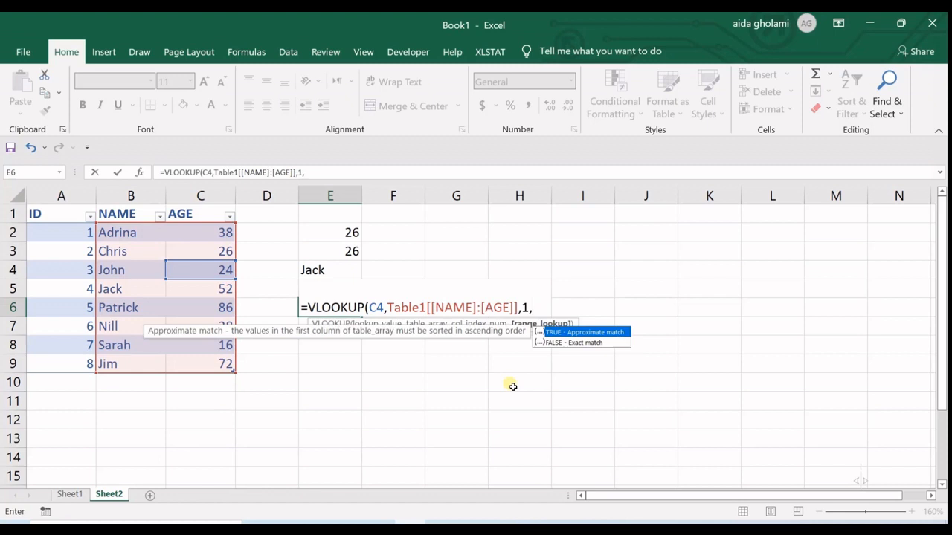
{"action": "double_click", "coordinate": [559, 343]}
{"action": "type", "text": ")"}
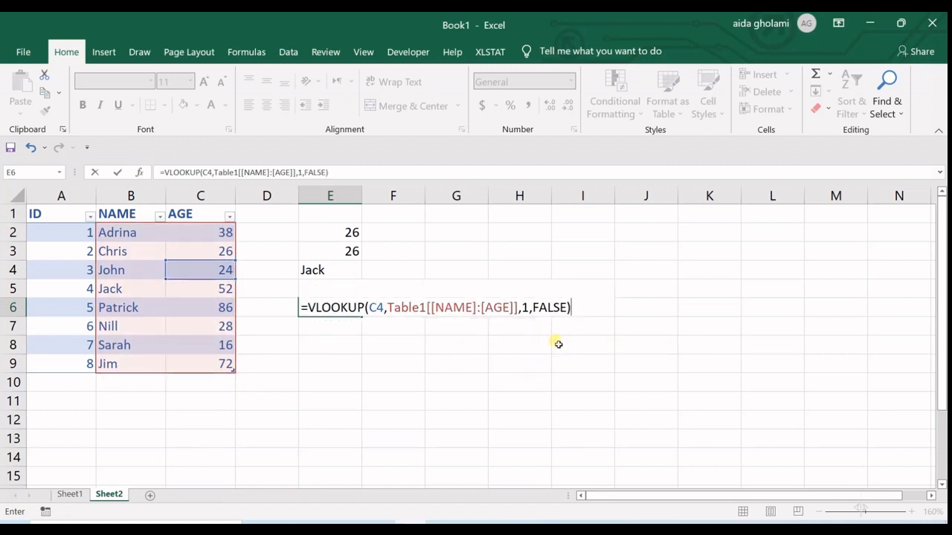
{"action": "key", "text": "Return"}
{"action": "double_click", "coordinate": [325, 310]}
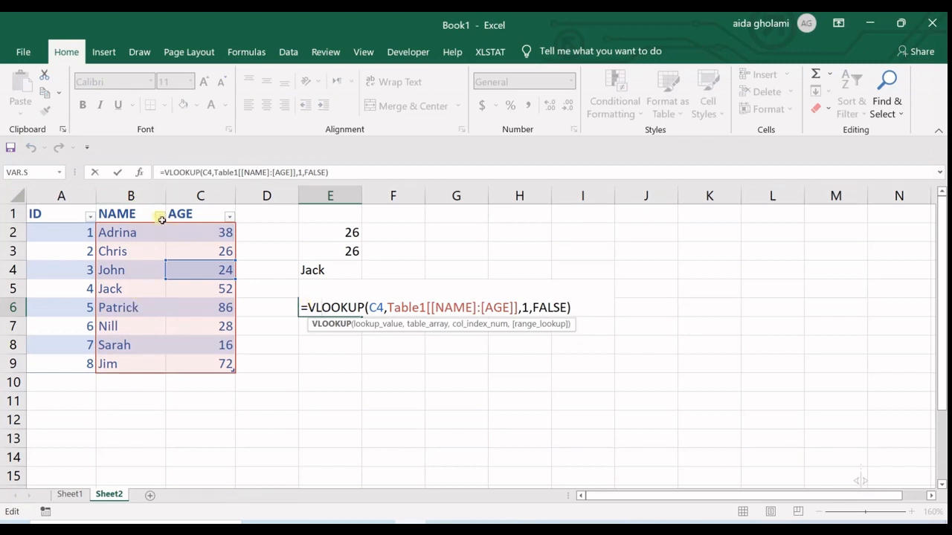
{"action": "key", "text": "Return"}
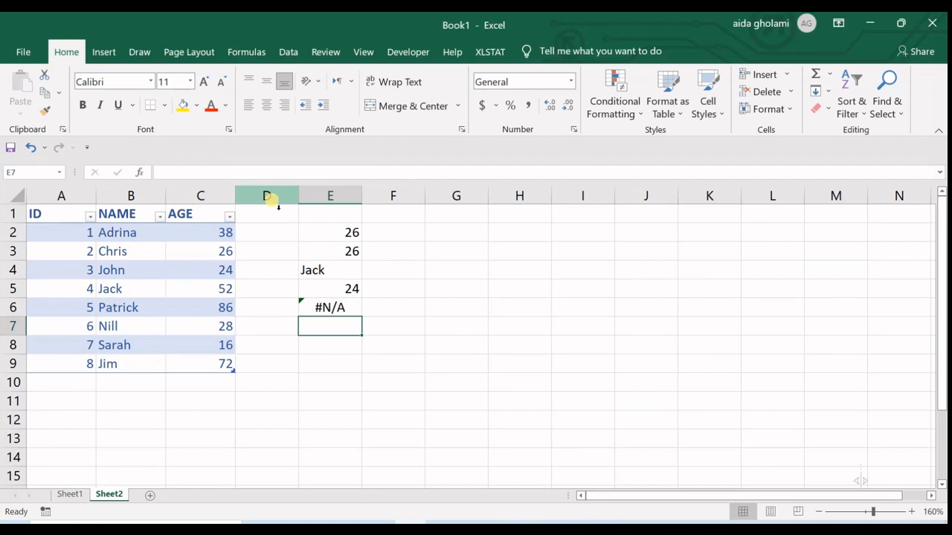
- Copy the whole table including headers (A1:C9) and paste it as plain values starting at A11
{"action": "left_click_drag", "start_coordinate": [34, 214], "coordinate": [206, 364]}
{"action": "key", "text": "ctrl+c"}
{"action": "left_click", "coordinate": [75, 389]}
{"action": "right_click", "coordinate": [81, 400]}
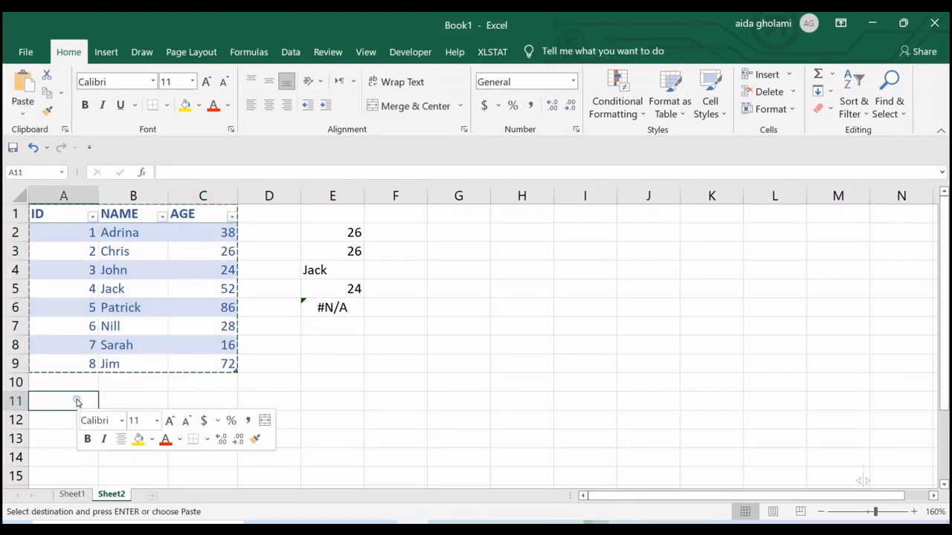
{"action": "left_click", "coordinate": [134, 107]}
{"action": "scroll", "coordinate": [116, 367], "scroll_direction": "down", "scroll_amount": 3}
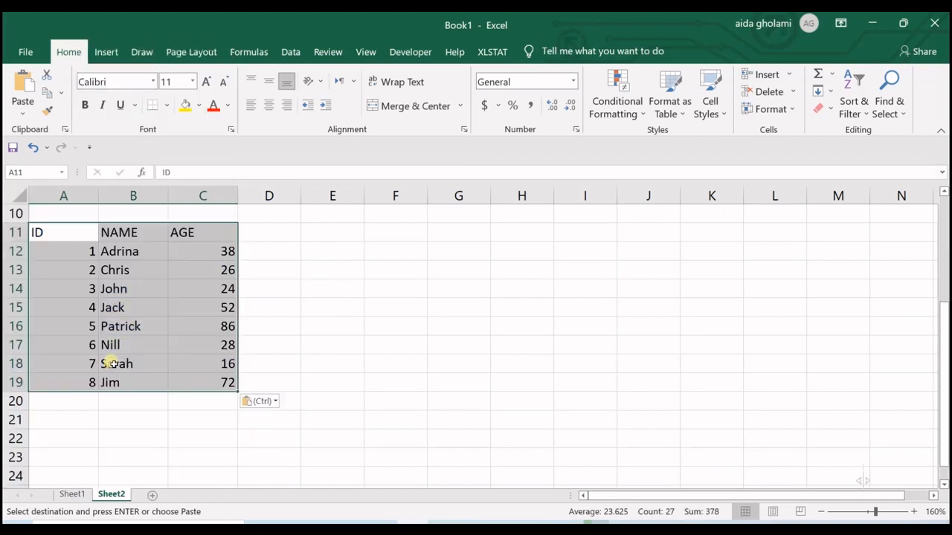
- Move the copied table's NAME column (B11:B19) to column D, starting at D11 beside AGE
{"action": "scroll", "coordinate": [107, 365], "scroll_direction": "up", "scroll_amount": 1}
{"action": "left_click", "coordinate": [141, 292]}
{"action": "left_click_drag", "start_coordinate": [142, 292], "coordinate": [134, 438]}
{"action": "key", "text": "ctrl+c"}
{"action": "left_click", "coordinate": [259, 284]}
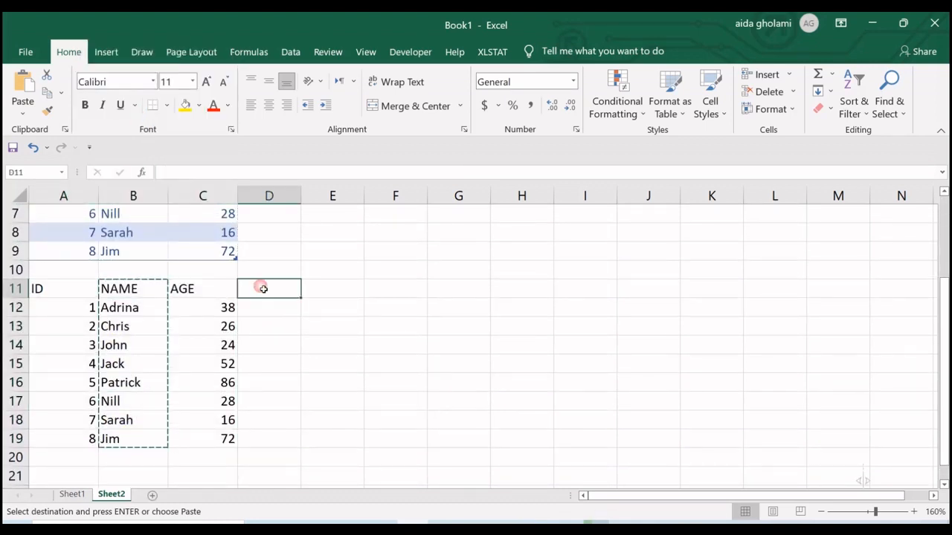
{"action": "key", "text": "ctrl+v"}
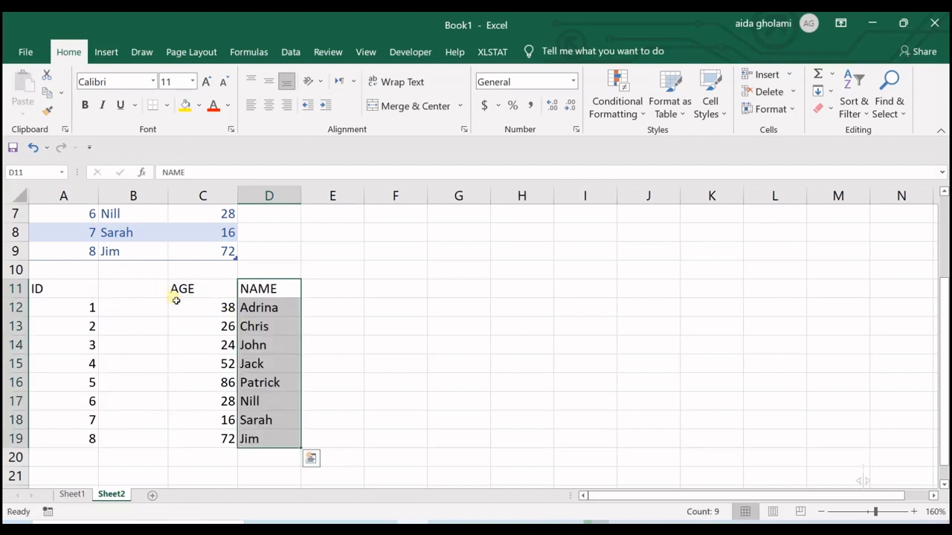
- Begin a VLOOKUP formula in F13 with the age 26 as lookup value
{"action": "scroll", "coordinate": [213, 347], "scroll_direction": "up", "scroll_amount": 2}
{"action": "scroll", "coordinate": [287, 375], "scroll_direction": "down", "scroll_amount": 1}
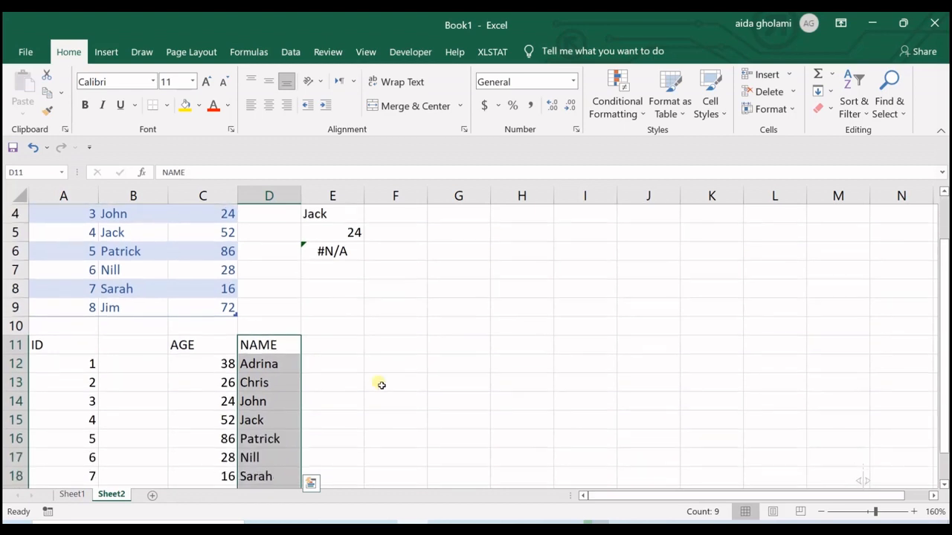
{"action": "left_click", "coordinate": [378, 382]}
{"action": "type", "text": "=vl"}
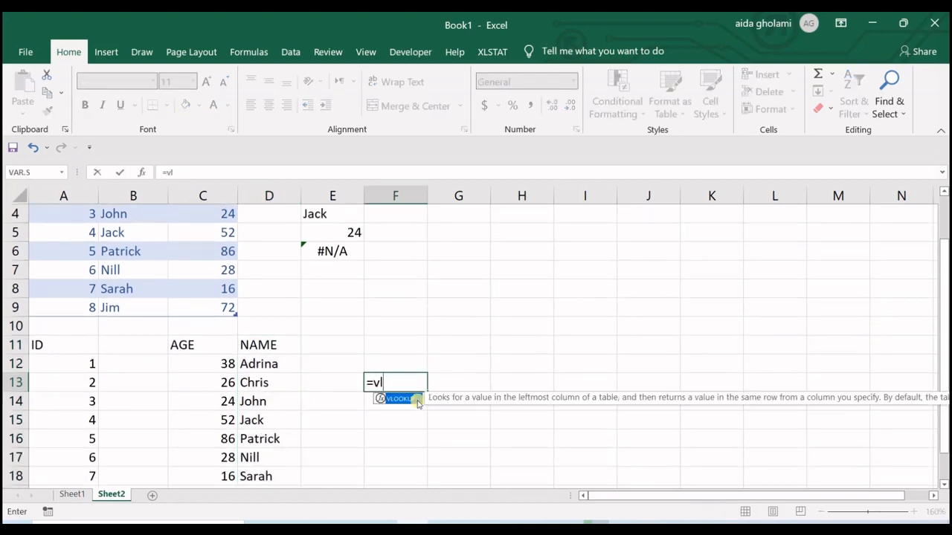
{"action": "key", "text": "Tab"}
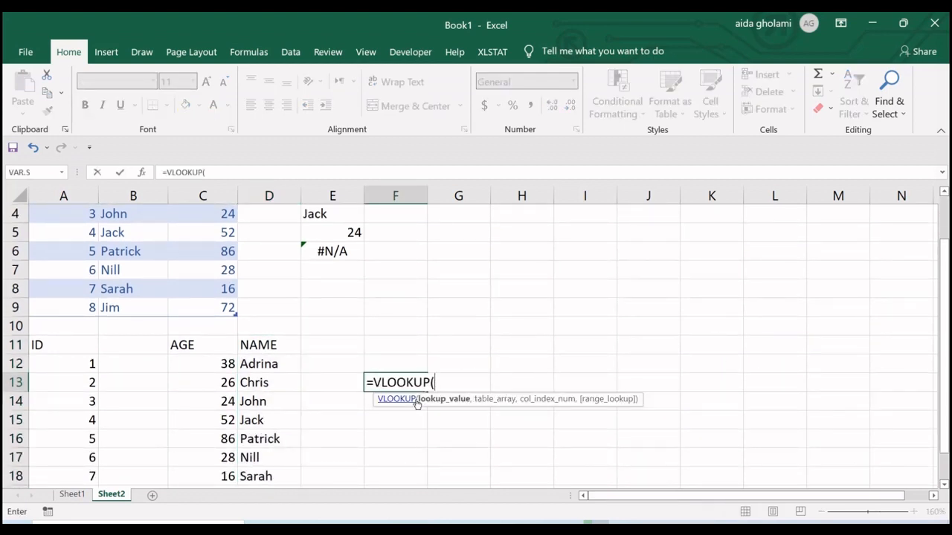
{"action": "scroll", "coordinate": [319, 400], "scroll_direction": "down", "scroll_amount": 2}
{"action": "scroll", "coordinate": [325, 395], "scroll_direction": "up", "scroll_amount": 1}
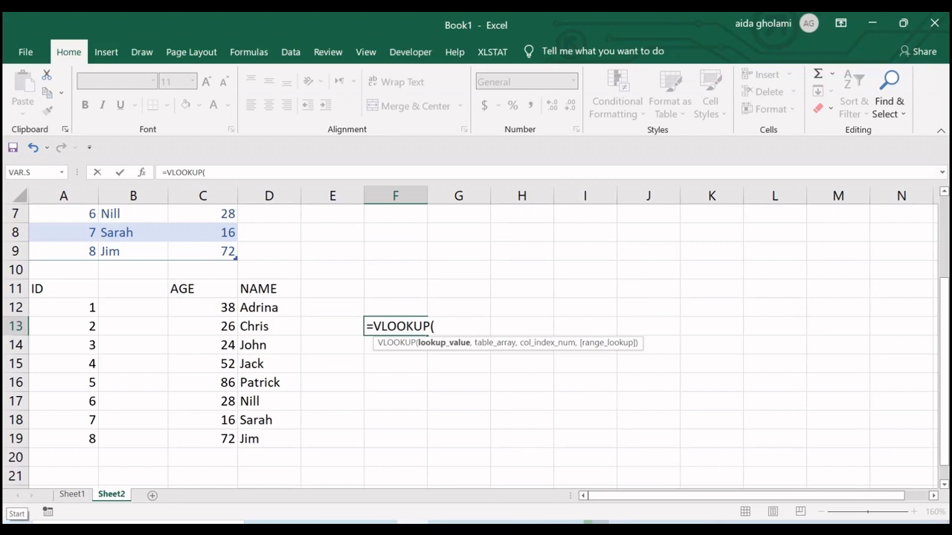
{"action": "type", "text": ","}
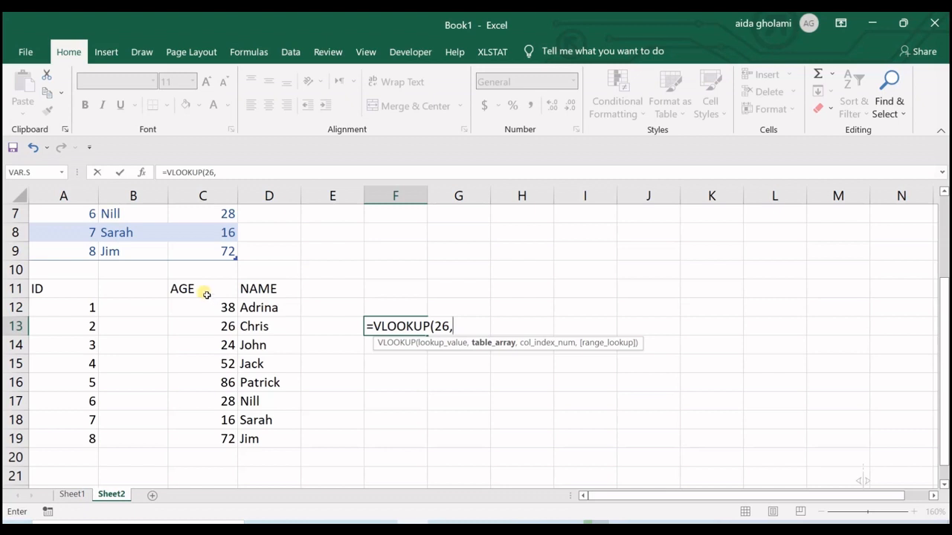
- Complete the F13 lookup with table array C12:D19, column index 2 and exact match (FALSE)
{"action": "left_click_drag", "start_coordinate": [208, 311], "coordinate": [295, 446]}
{"action": "type", "text": ","}
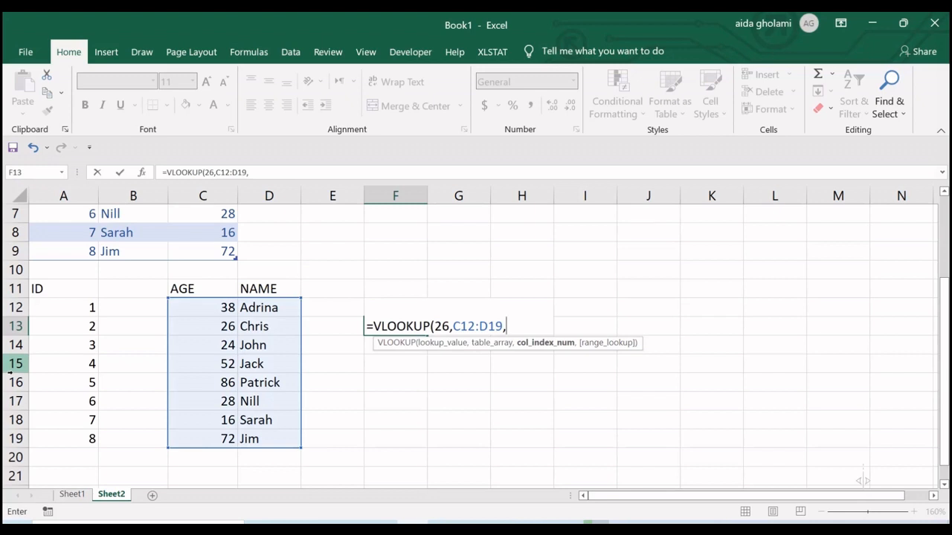
{"action": "type", "text": "2,"}
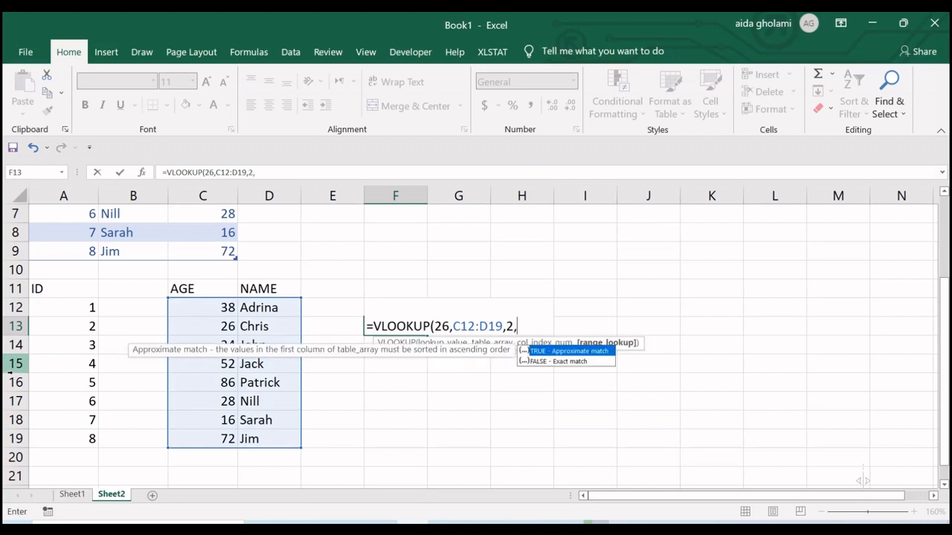
{"action": "double_click", "coordinate": [558, 362]}
{"action": "type", "text": ")"}
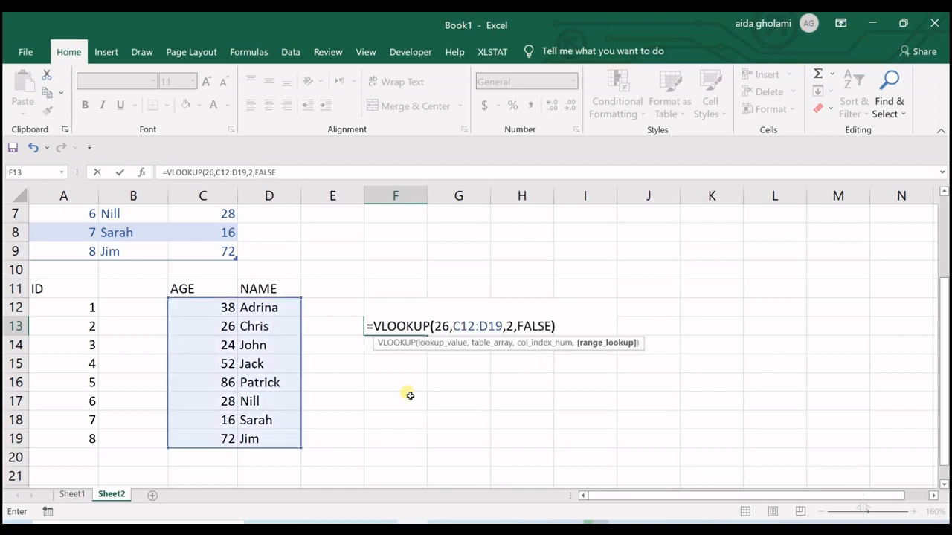
{"action": "key", "text": "Return"}
- Set the lookup value in the F13 VLOOKUP formula to 27
{"action": "double_click", "coordinate": [405, 326]}
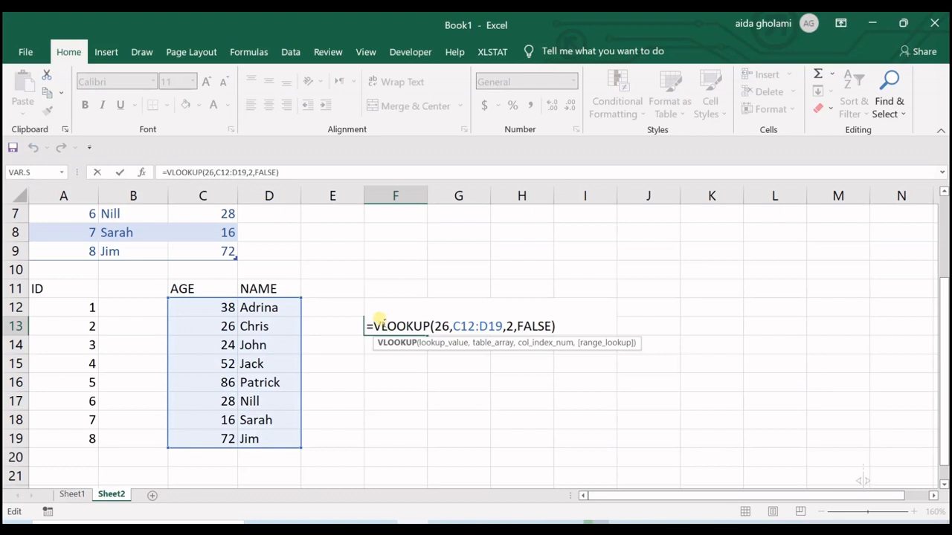
{"action": "key", "text": "Return"}
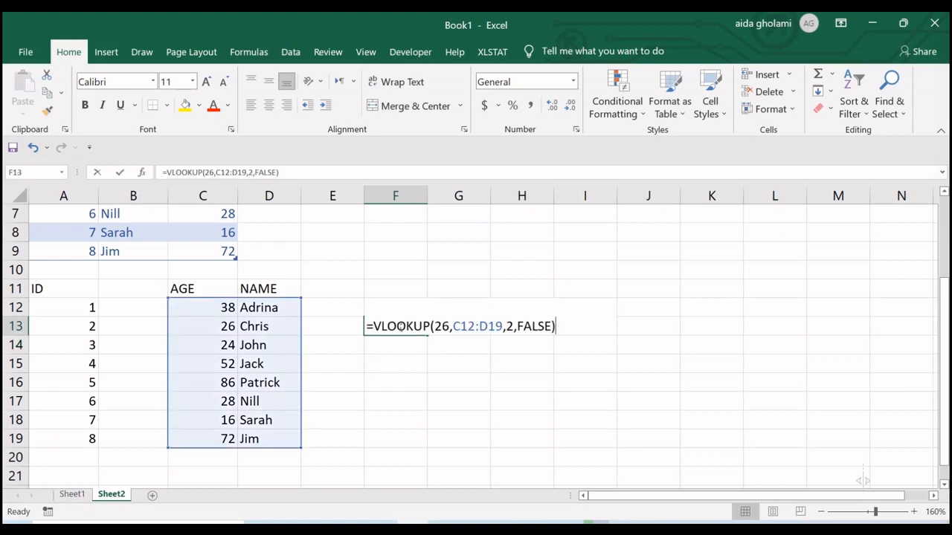
{"action": "double_click", "coordinate": [398, 327]}
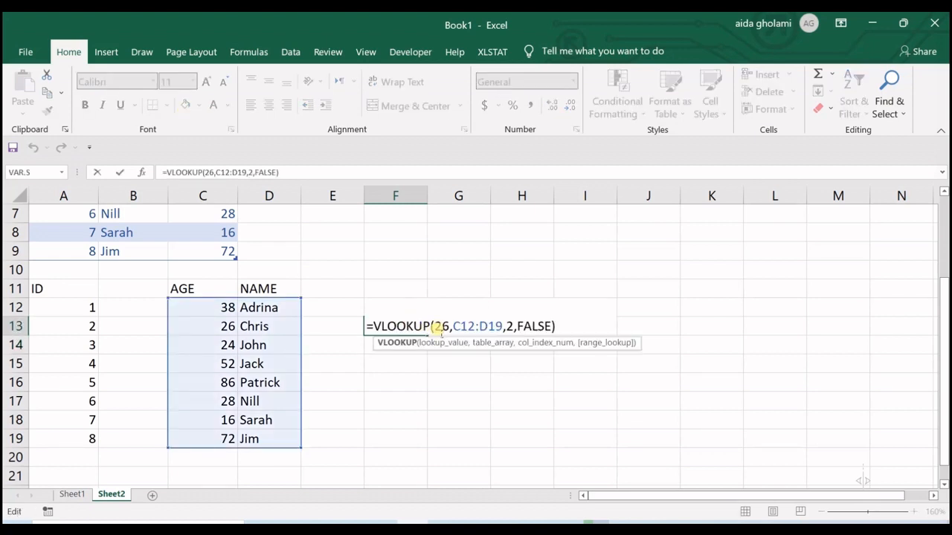
{"action": "double_click", "coordinate": [441, 327]}
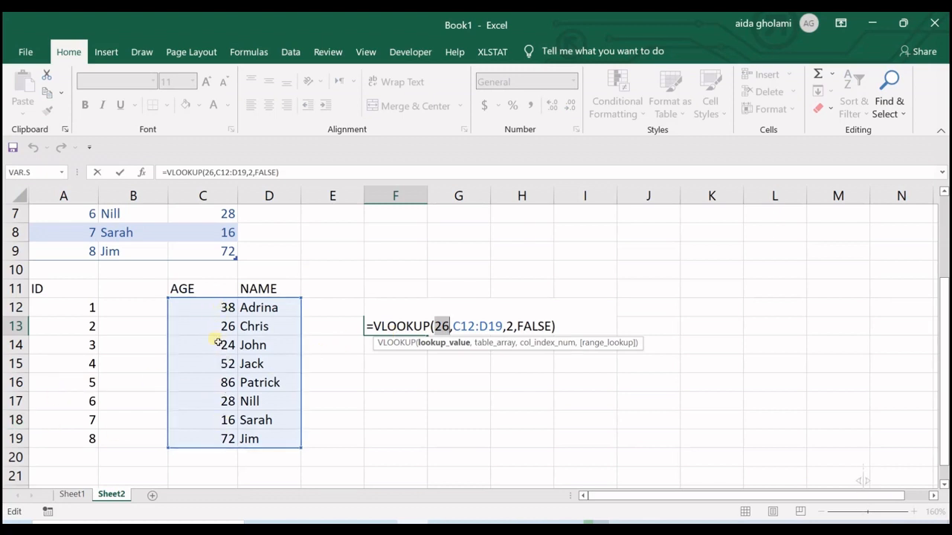
{"action": "type", "text": "27"}
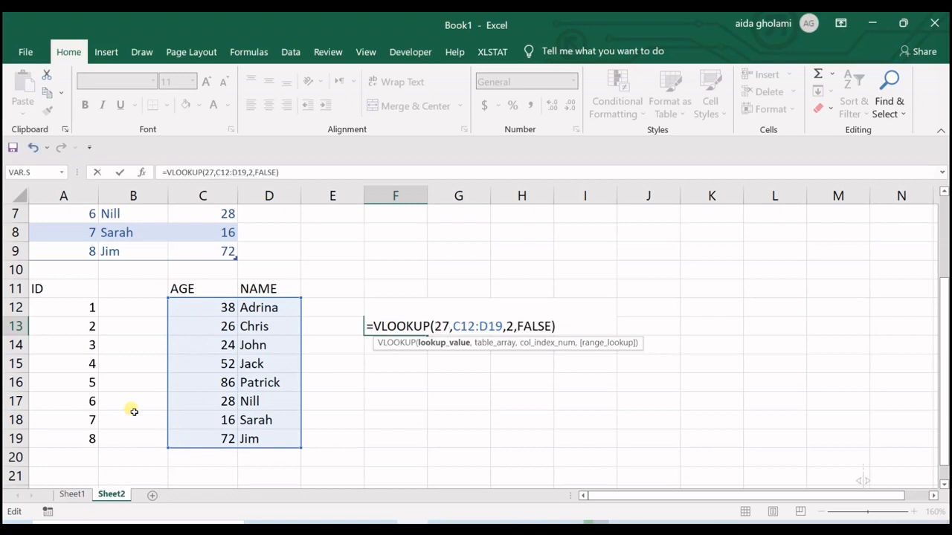
{"action": "key", "text": "Return"}
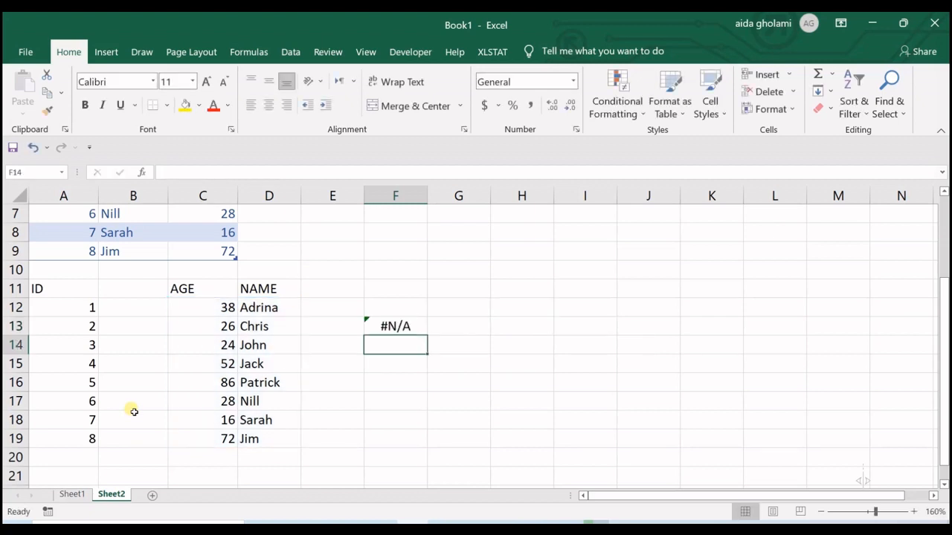
- Reopen the F13 formula and wrap its VLOOKUP in an IFERROR function
{"action": "left_click", "coordinate": [399, 327]}
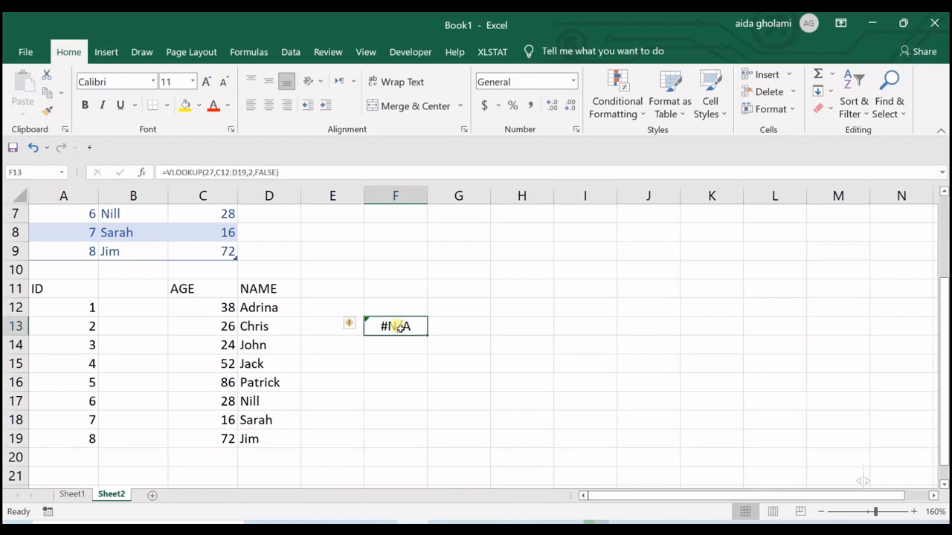
{"action": "double_click", "coordinate": [399, 327]}
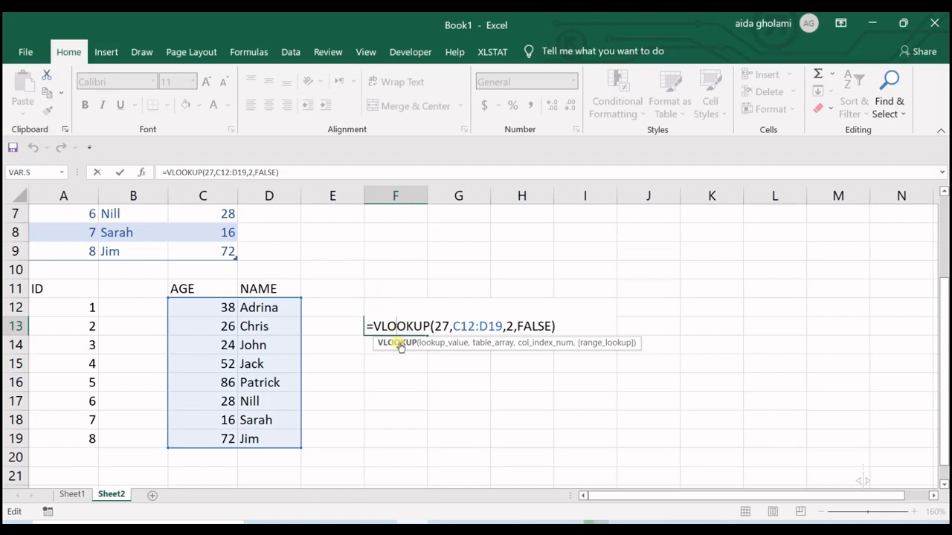
{"action": "key", "text": "Return"}
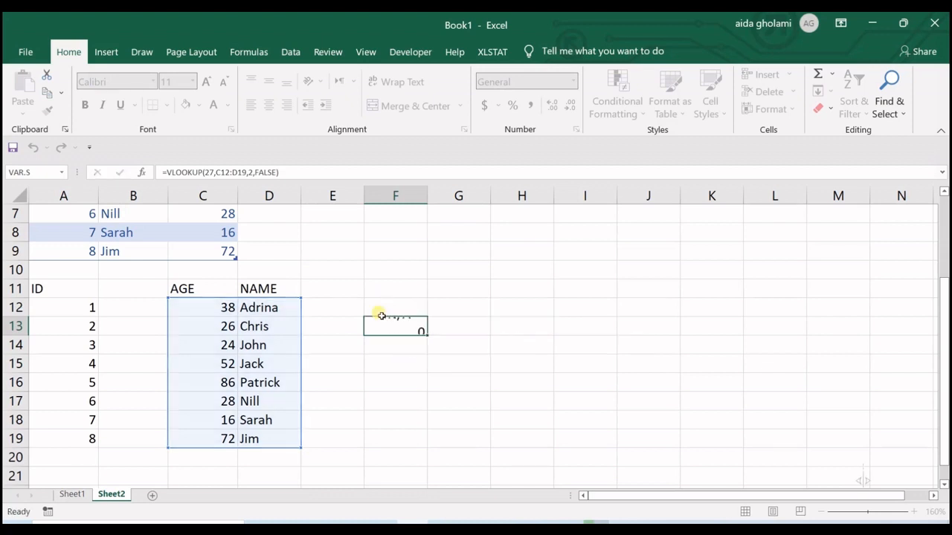
{"action": "double_click", "coordinate": [398, 327]}
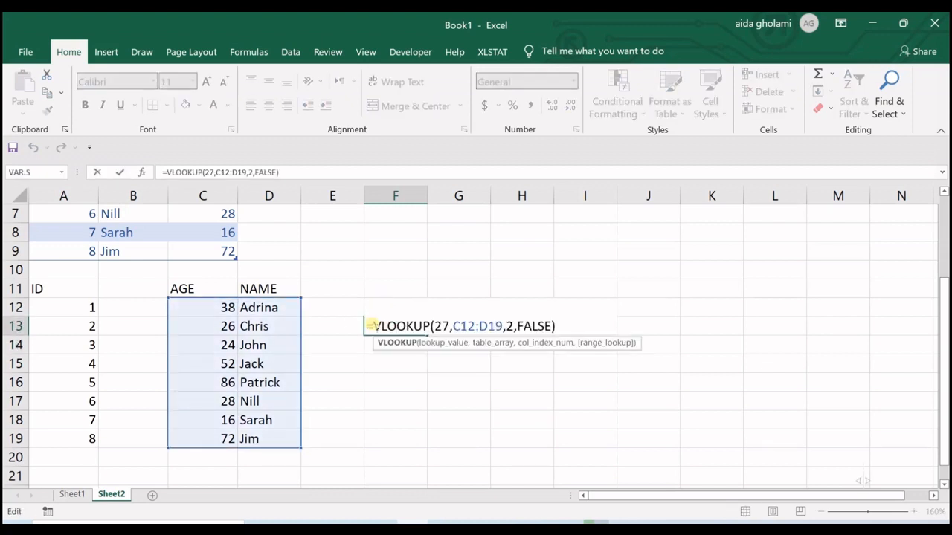
{"action": "left_click", "coordinate": [374, 326]}
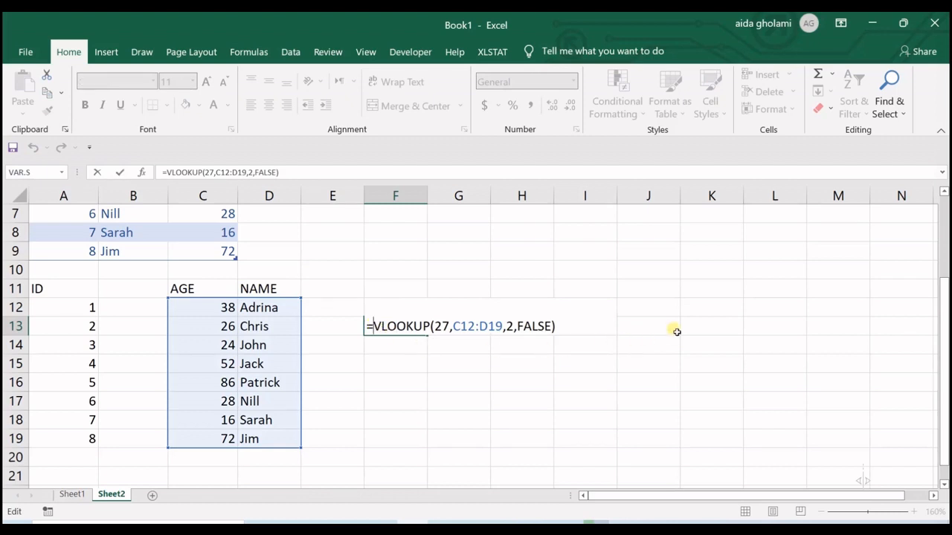
{"action": "type", "text": "if"}
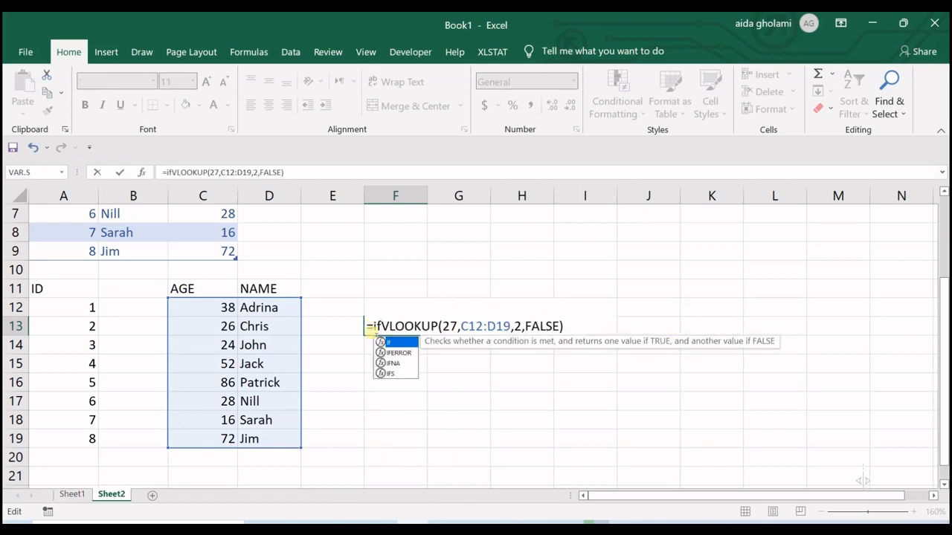
{"action": "double_click", "coordinate": [396, 354]}
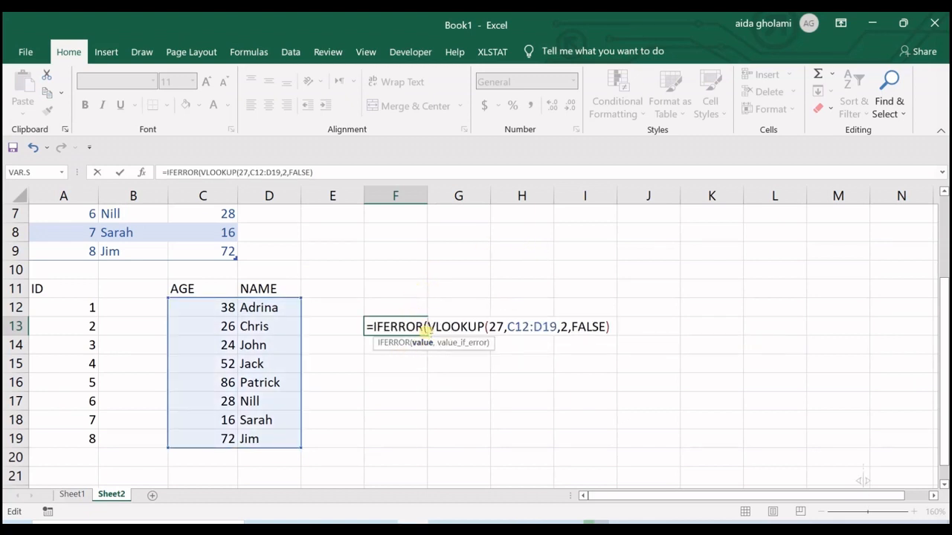
- Complete the IFERROR in F13 with "value not found" as the error value, and fit column F's width to its contents
{"action": "left_click", "coordinate": [606, 327]}
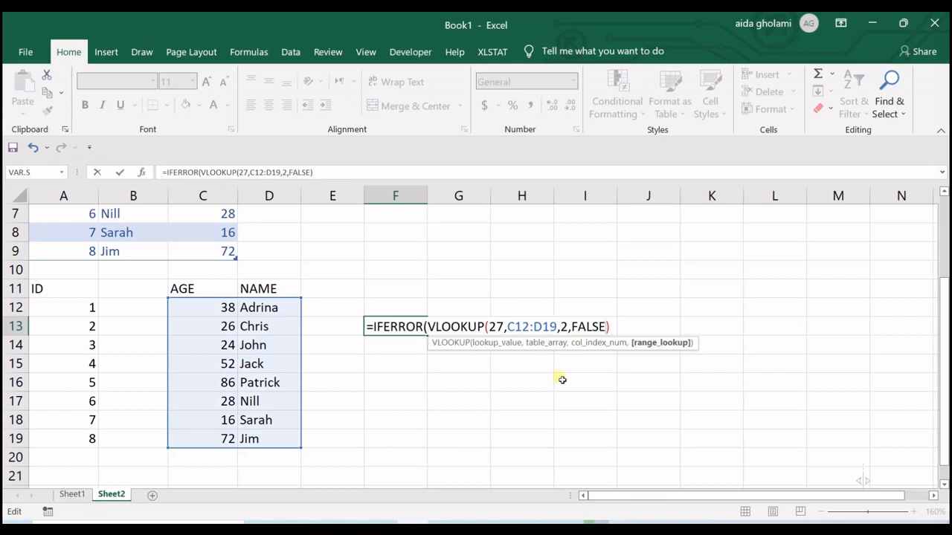
{"action": "type", "text": ","}
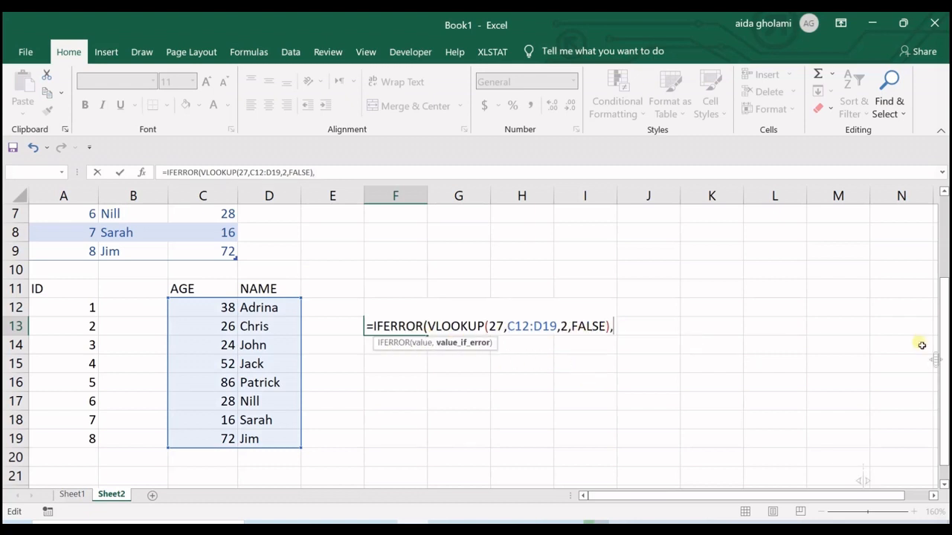
{"action": "type", "text": "\""}
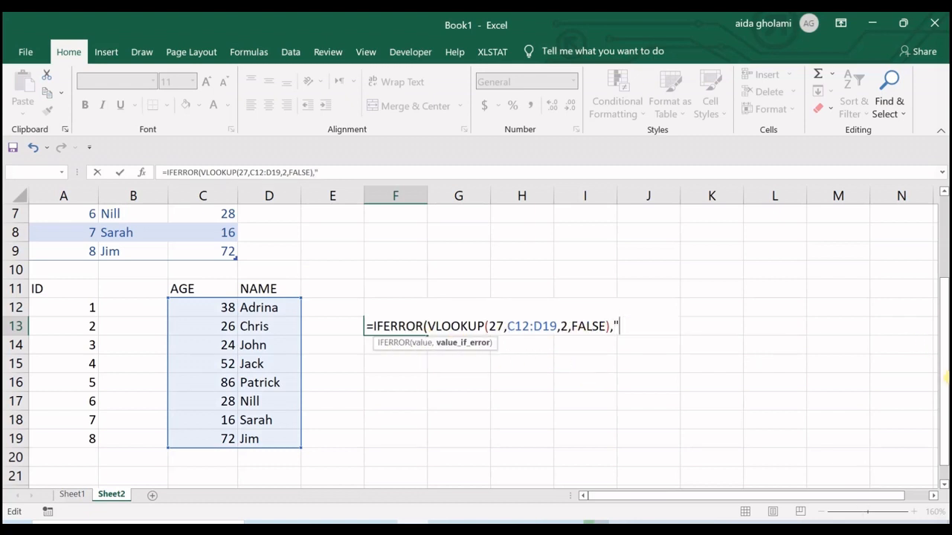
{"action": "type", "text": "value not found"}
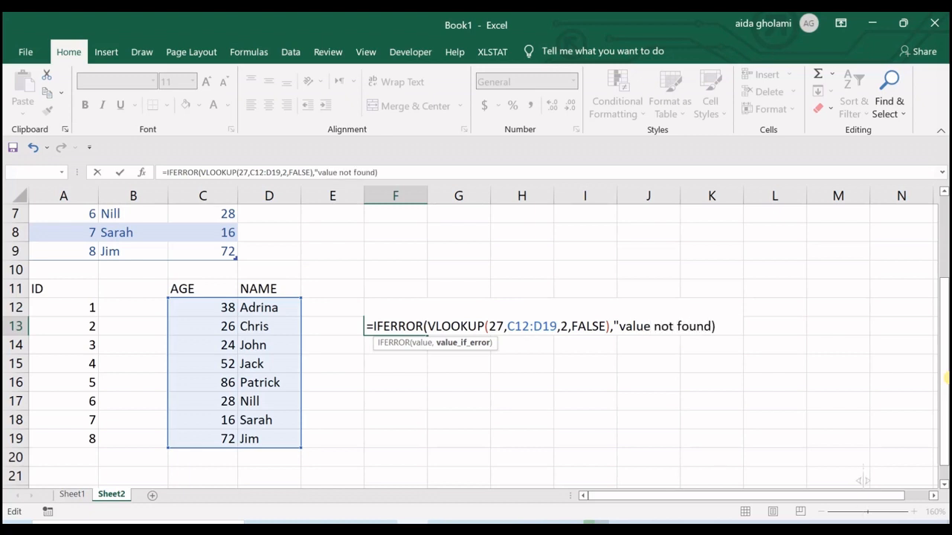
{"action": "key", "text": "Return"}
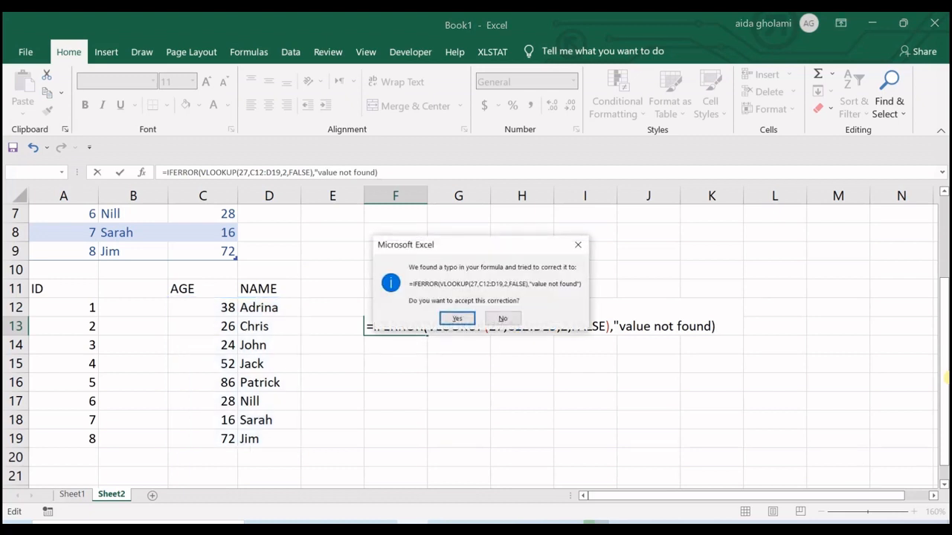
{"action": "key", "text": "Return"}
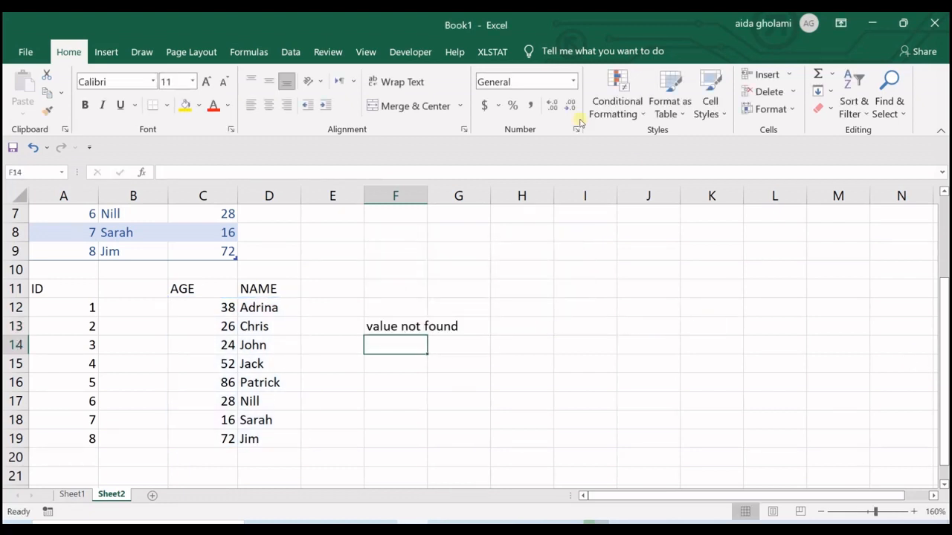
{"action": "double_click", "coordinate": [427, 195]}
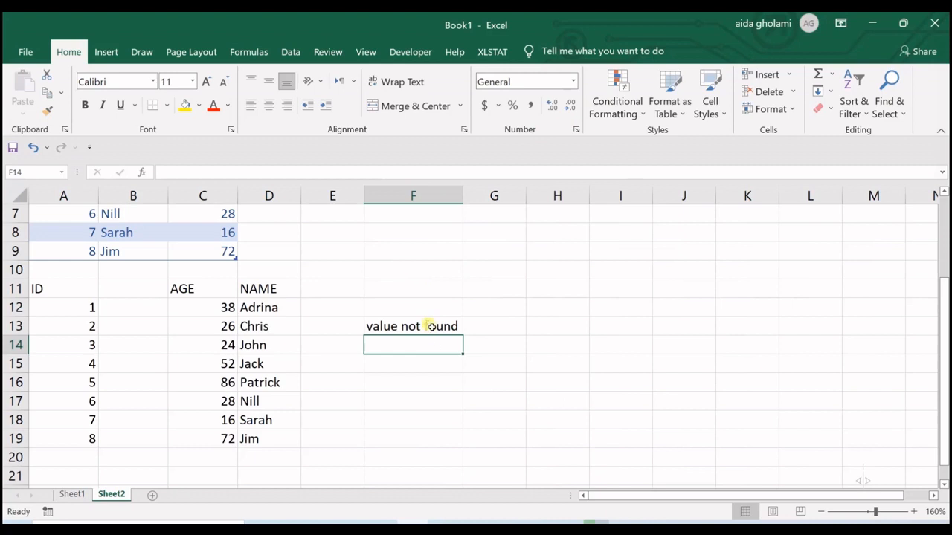
- Review the IFERROR and VLOOKUP arguments of the formula in F13, and return to the original table
{"action": "double_click", "coordinate": [433, 327]}
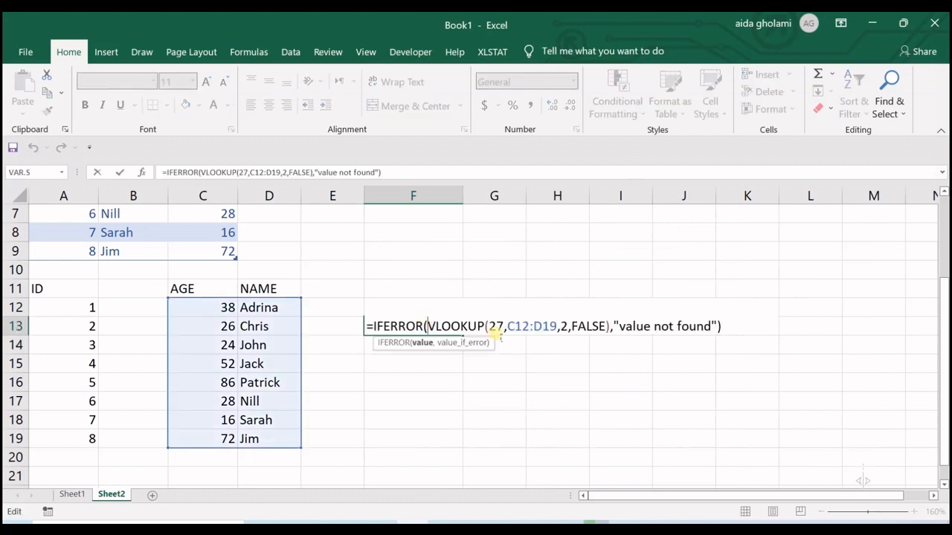
{"action": "key", "text": "Return"}
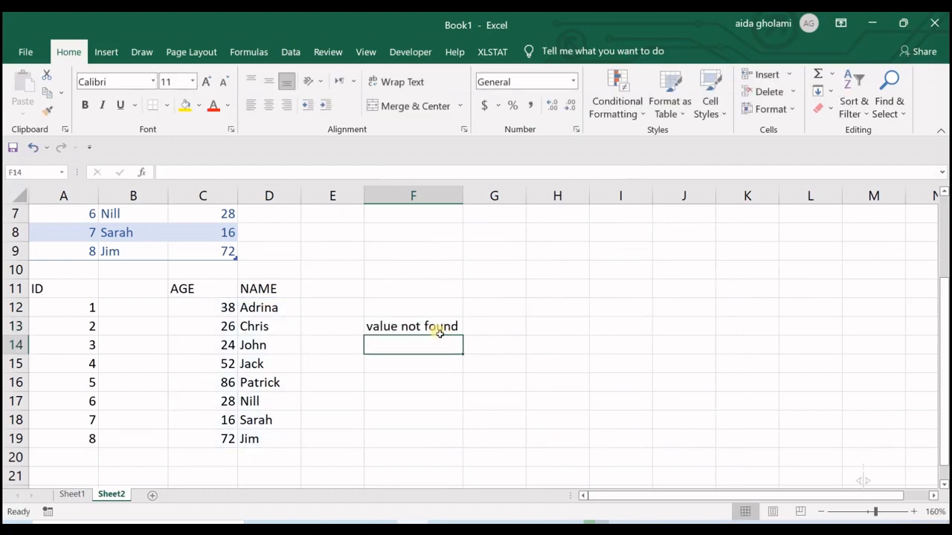
{"action": "left_click", "coordinate": [436, 330]}
{"action": "double_click", "coordinate": [438, 330]}
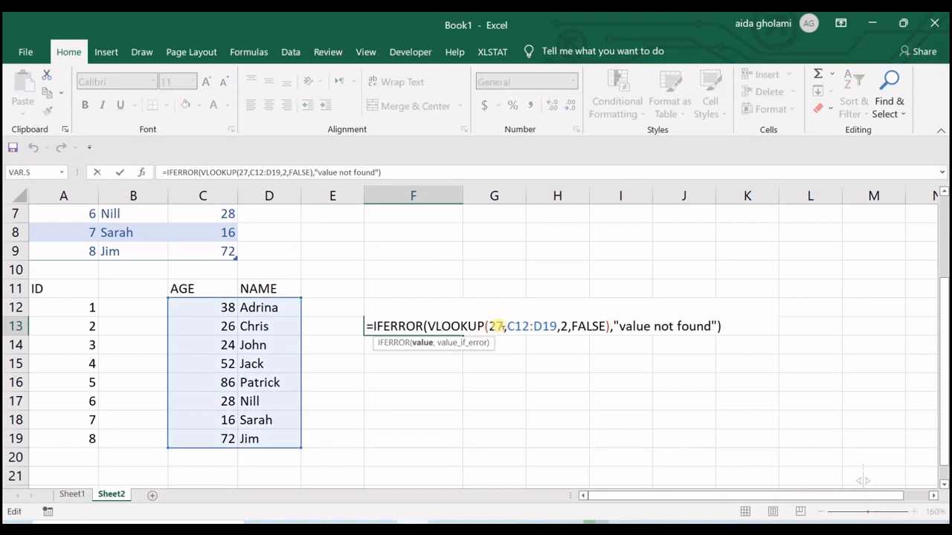
{"action": "key", "text": "Return"}
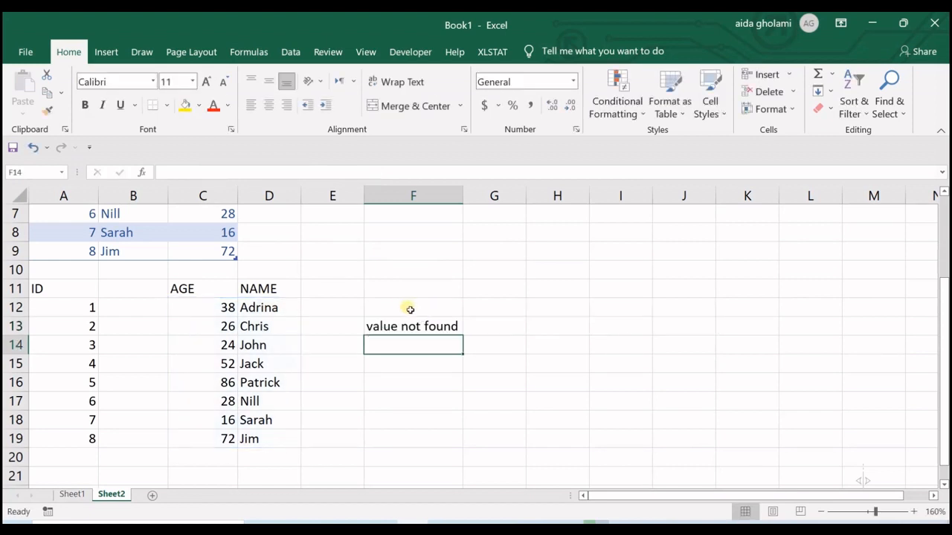
{"action": "left_click", "coordinate": [393, 310]}
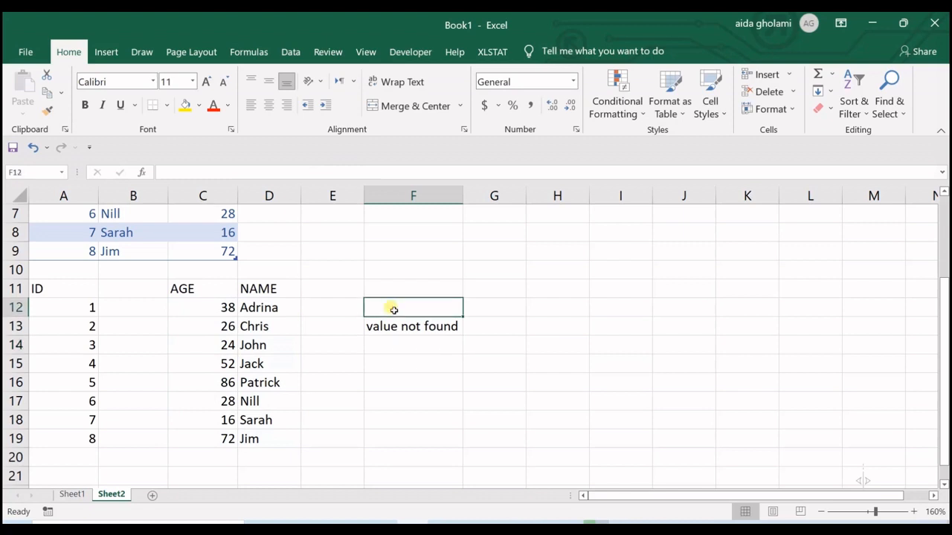
{"action": "left_click", "coordinate": [391, 328]}
{"action": "double_click", "coordinate": [391, 328]}
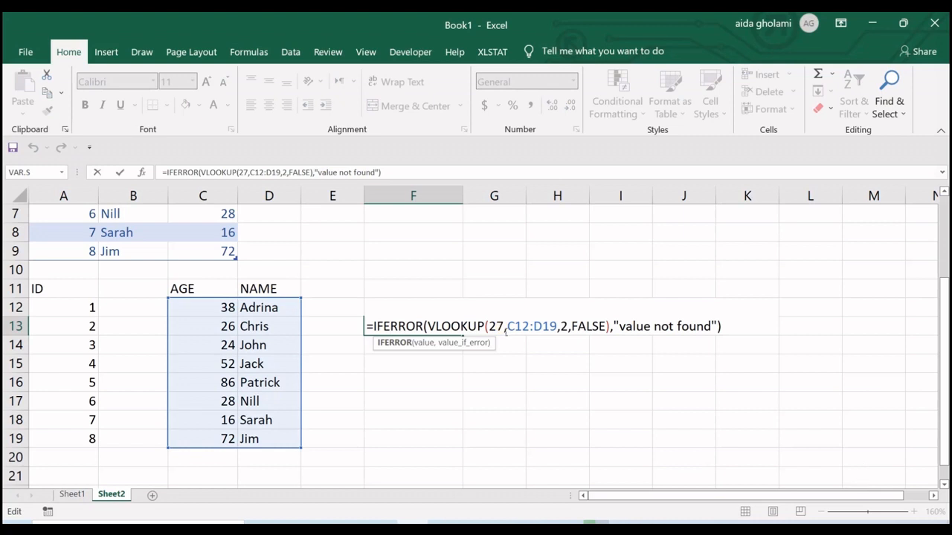
{"action": "left_click", "coordinate": [543, 252]}
{"action": "scroll", "coordinate": [556, 230], "scroll_direction": "up", "scroll_amount": 2}
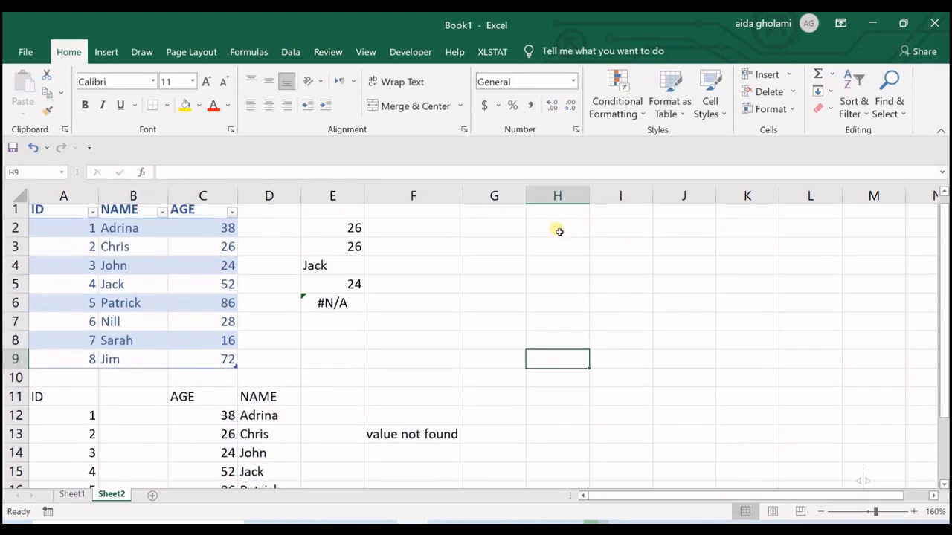
- Enter 1 in H7 and fill the column down to H31 as a number series from 1 to 25
{"action": "scroll", "coordinate": [557, 221], "scroll_direction": "down", "scroll_amount": 1}
{"action": "scroll", "coordinate": [317, 306], "scroll_direction": "down", "scroll_amount": 3}
{"action": "scroll", "coordinate": [276, 306], "scroll_direction": "up", "scroll_amount": 2}
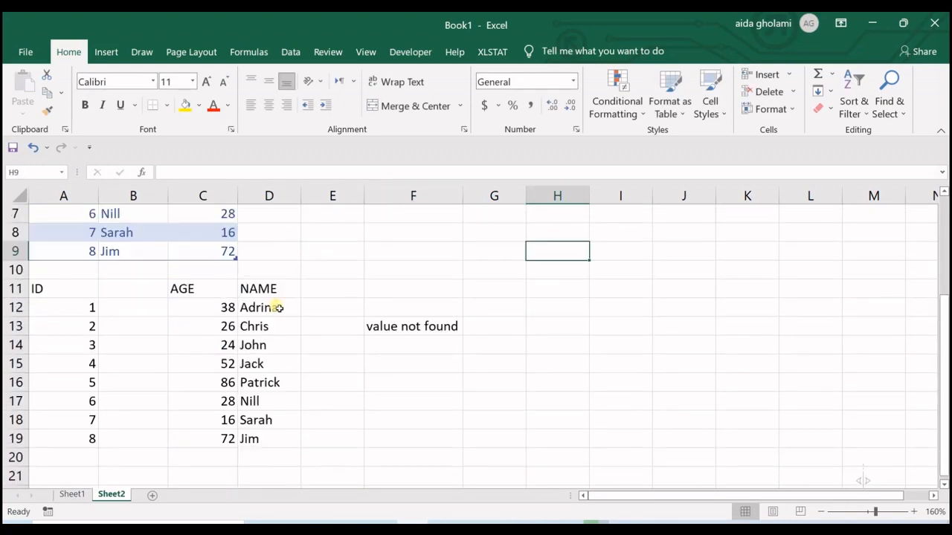
{"action": "left_click", "coordinate": [569, 289]}
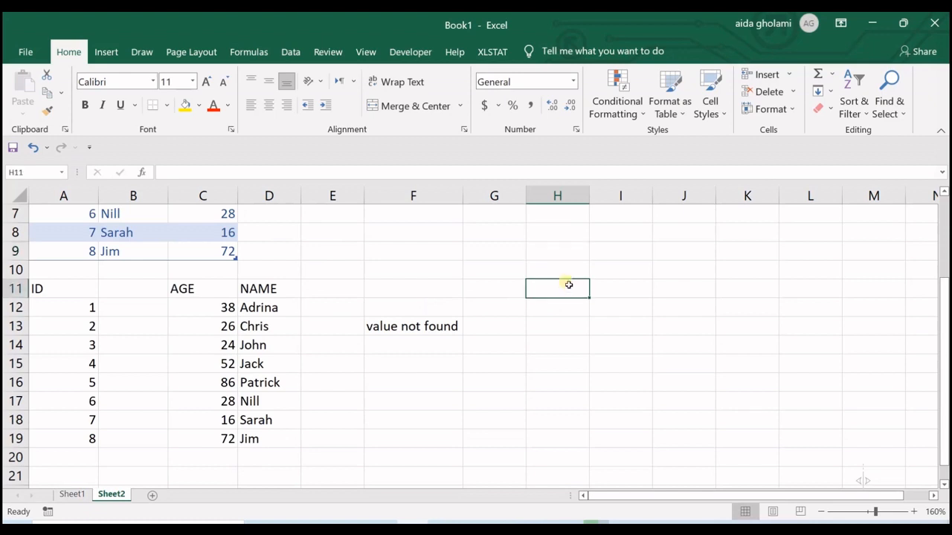
{"action": "left_click", "coordinate": [555, 219]}
{"action": "type", "text": "1"}
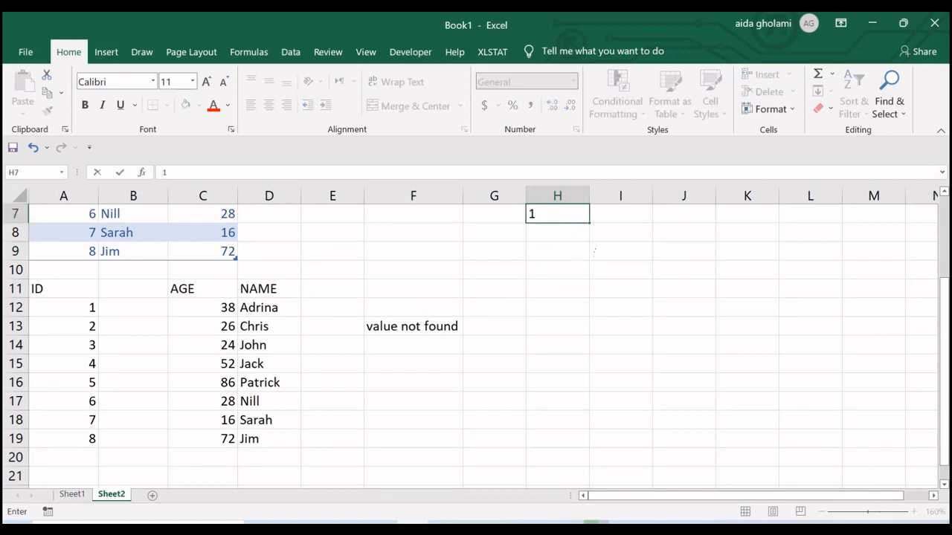
{"action": "left_click", "coordinate": [589, 229]}
{"action": "left_click_drag", "start_coordinate": [593, 228], "coordinate": [587, 435]}
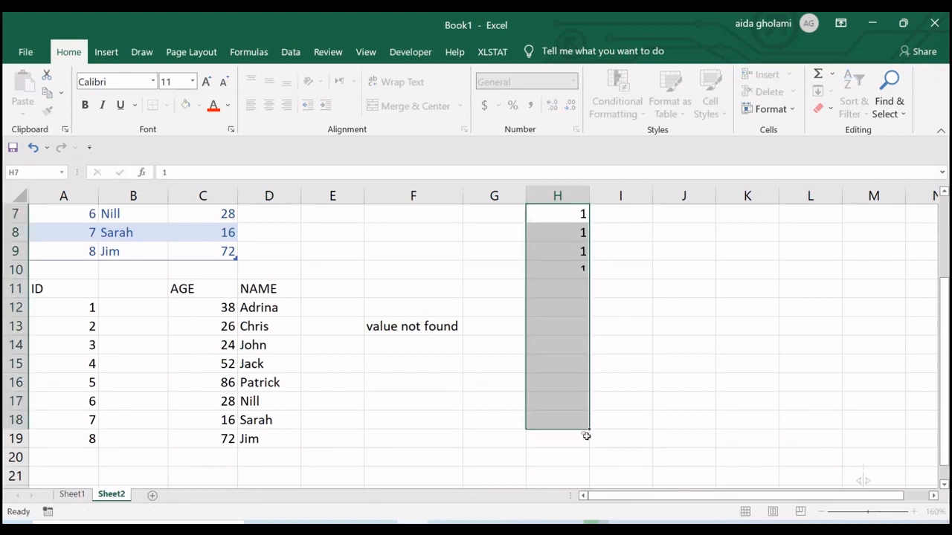
{"action": "left_click", "coordinate": [600, 437]}
{"action": "left_click", "coordinate": [602, 374]}
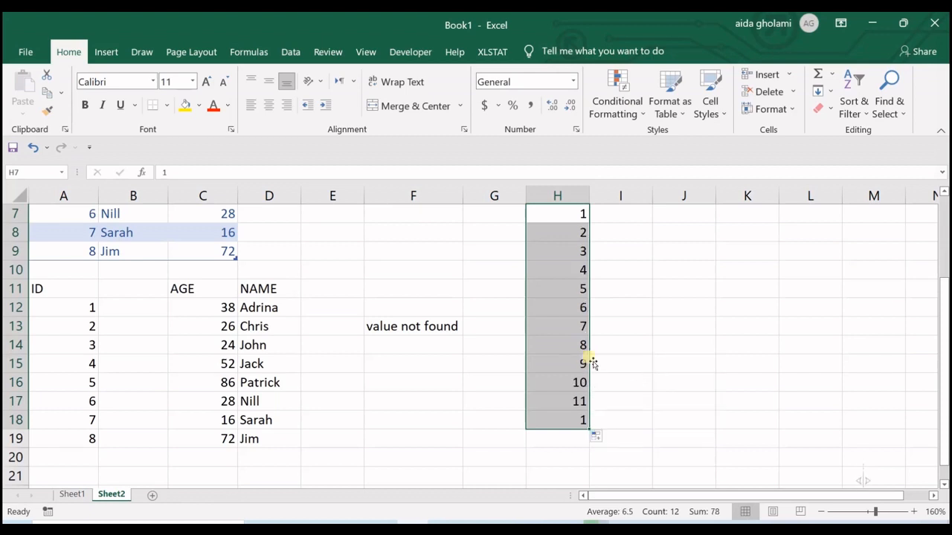
{"action": "scroll", "coordinate": [596, 383], "scroll_direction": "down", "scroll_amount": 1}
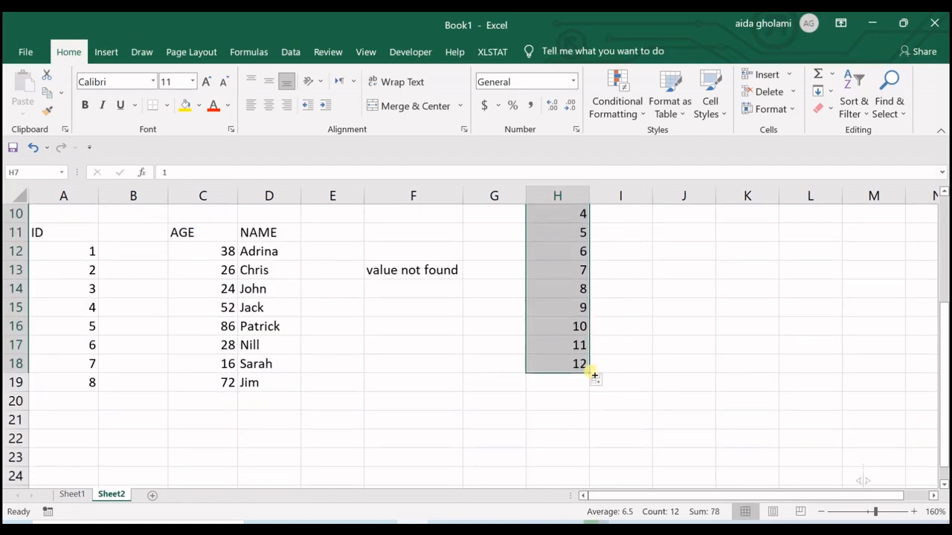
{"action": "left_click_drag", "start_coordinate": [594, 376], "coordinate": [593, 461]}
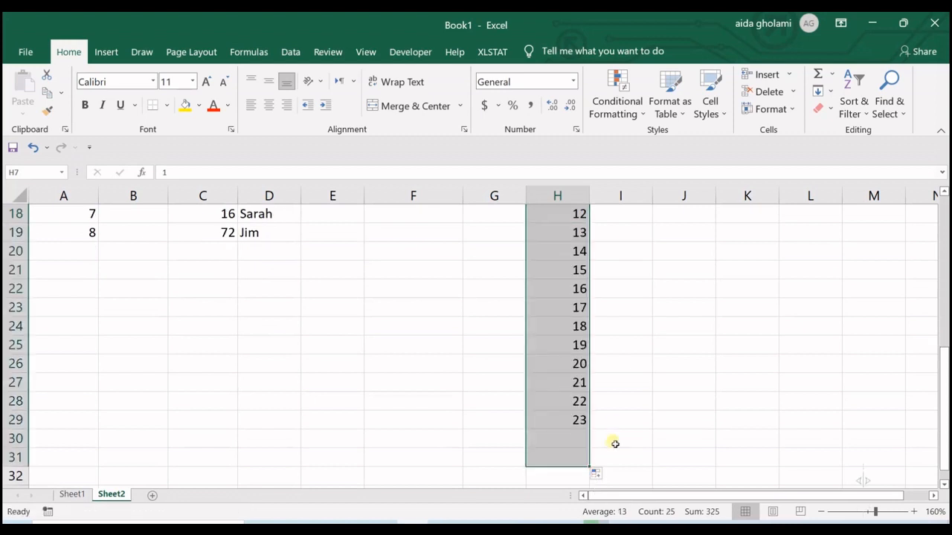
- Make the table range in the F13 formula absolute as $C$12:$D$19
{"action": "scroll", "coordinate": [614, 444], "scroll_direction": "up", "scroll_amount": 6}
{"action": "left_click", "coordinate": [430, 433]}
{"action": "double_click", "coordinate": [429, 435]}
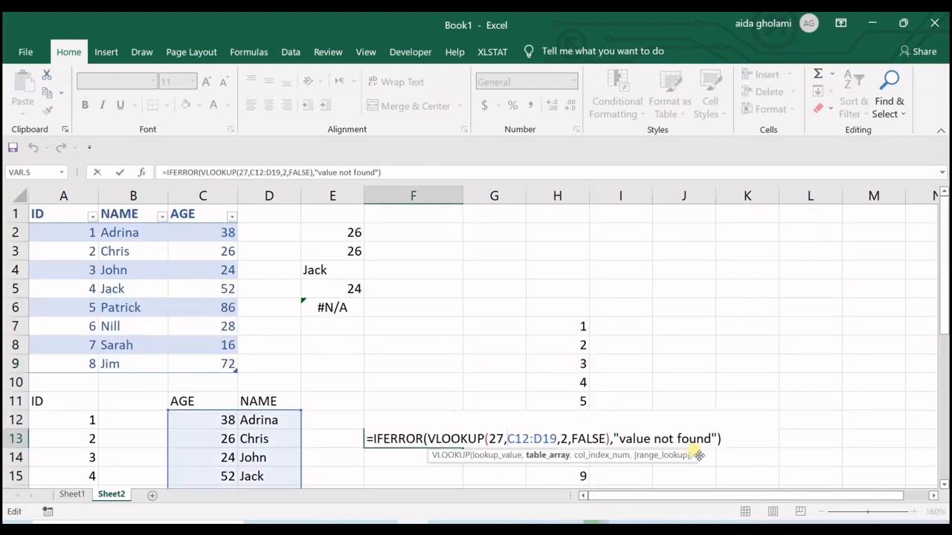
{"action": "type", "text": "$C$"}
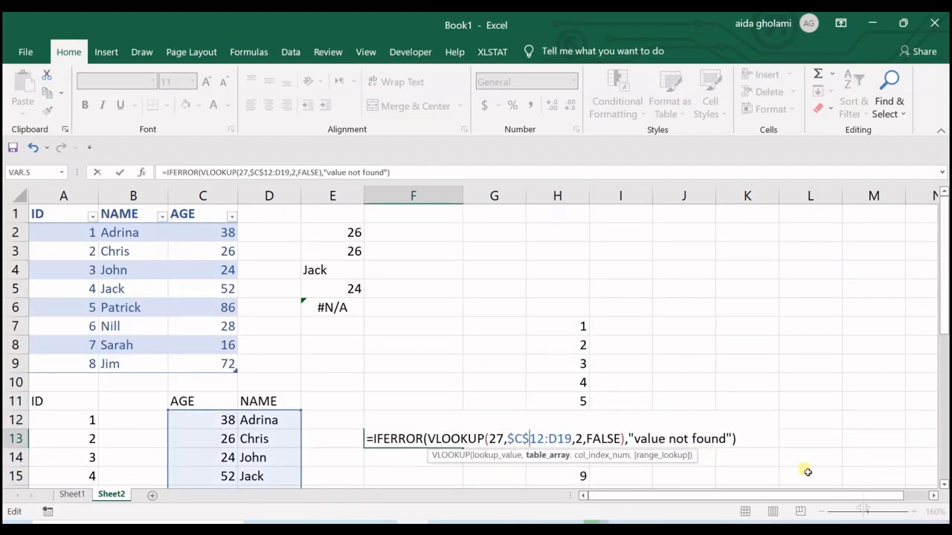
{"action": "key", "text": "Right"}
{"action": "key", "text": "Right"}
{"action": "type", "text": "$C"}
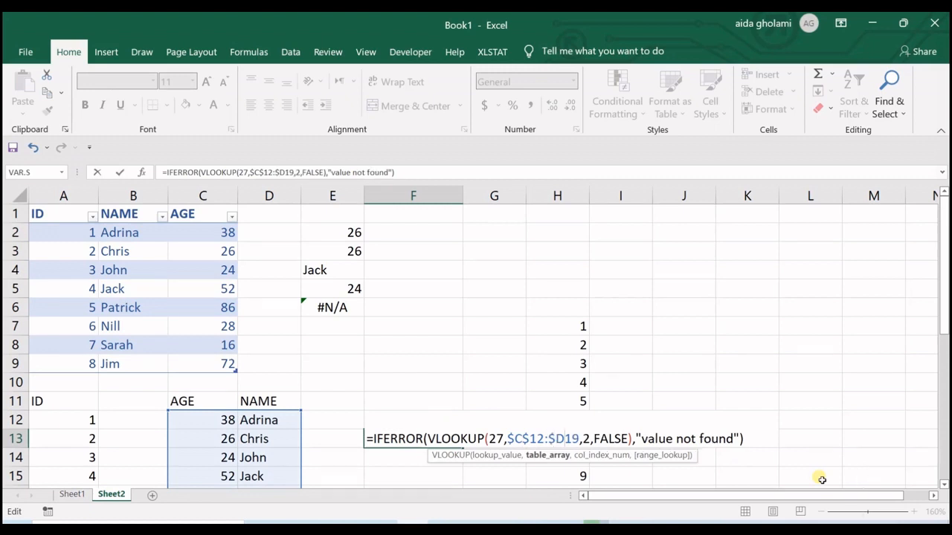
{"action": "type", "text": "$"}
{"action": "key", "text": "Return"}
- Copy the IFERROR and VLOOKUP formula from F13 into I7, beside the first number of the series
{"action": "left_click", "coordinate": [424, 442]}
{"action": "double_click", "coordinate": [424, 441]}
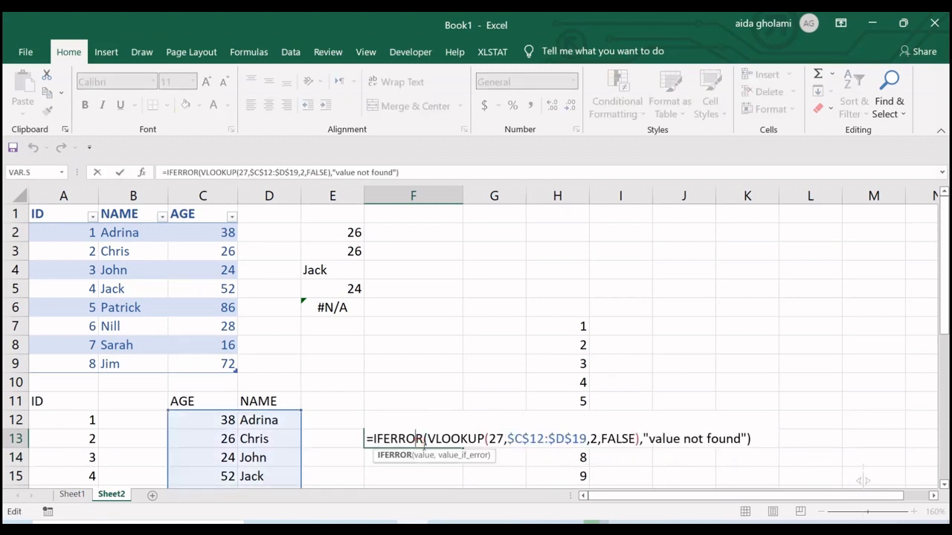
{"action": "key", "text": "Return"}
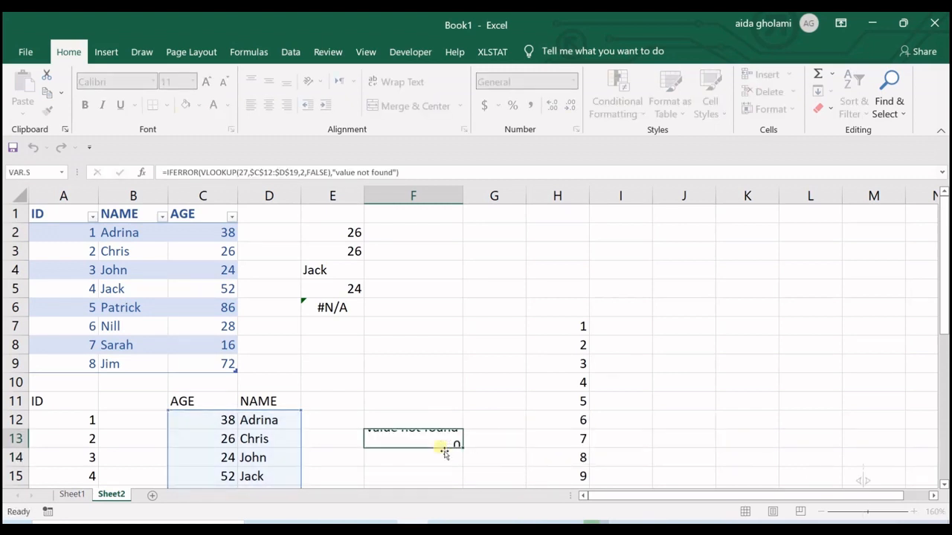
{"action": "left_click", "coordinate": [425, 440]}
{"action": "key", "text": "ctrl+c"}
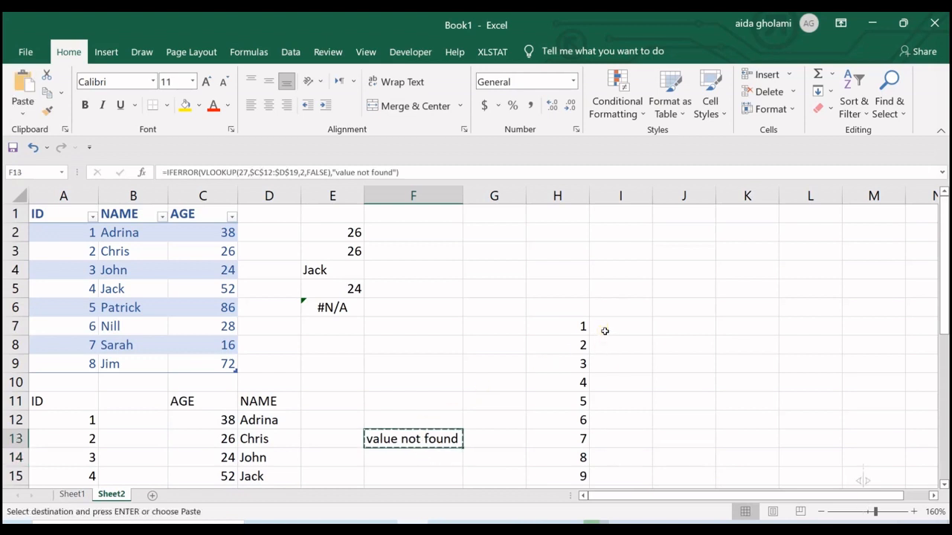
{"action": "left_click", "coordinate": [607, 329]}
{"action": "key", "text": "Return"}
- Set the lookup value of the VLOOKUP in I7 to a reference to cell H7
{"action": "double_click", "coordinate": [618, 329]}
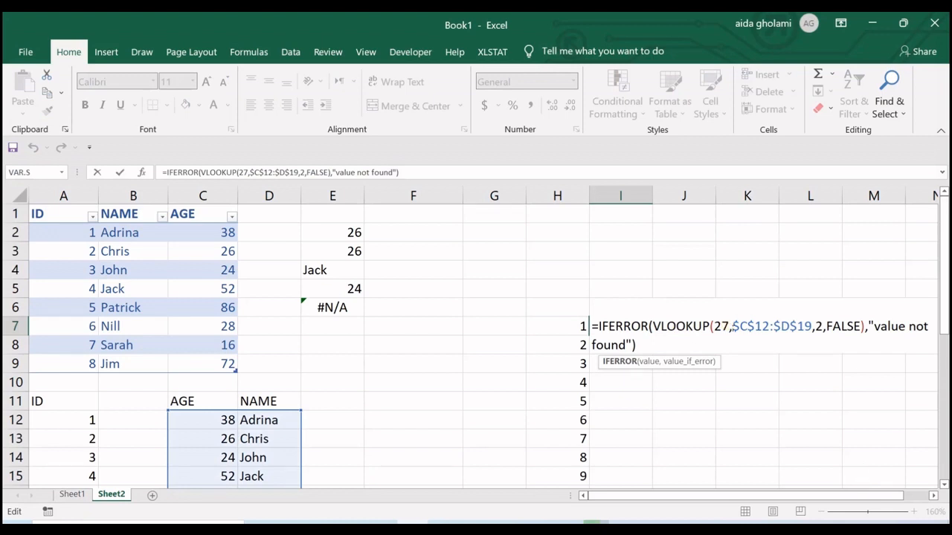
{"action": "double_click", "coordinate": [723, 327]}
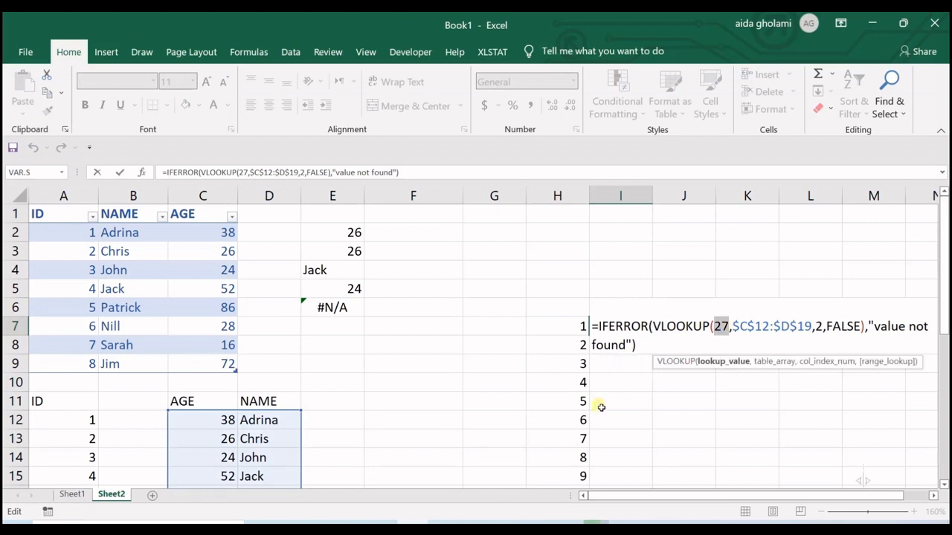
{"action": "key", "text": "Delete"}
{"action": "left_click", "coordinate": [579, 331]}
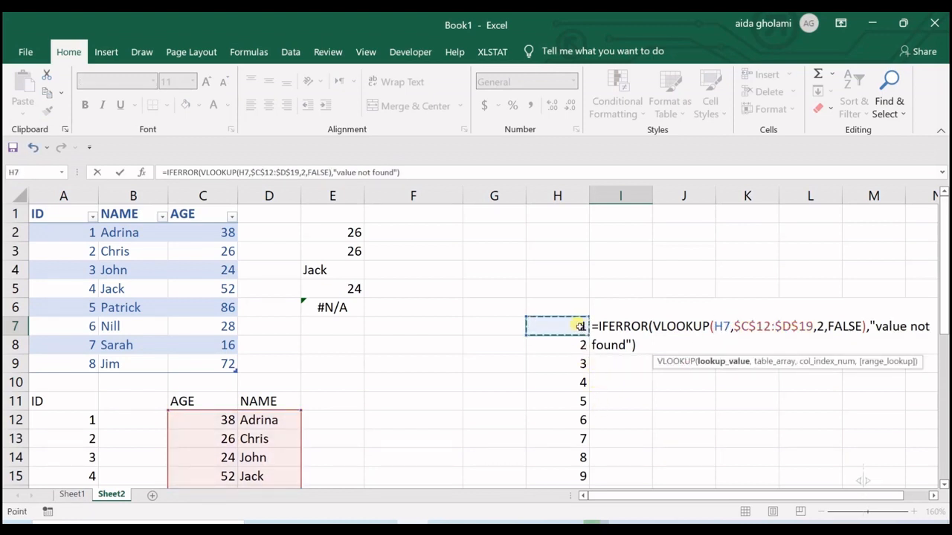
{"action": "key", "text": "Return"}
- Fit column I's width to its contents and fill the I7 formula down to I31
{"action": "left_click", "coordinate": [633, 327]}
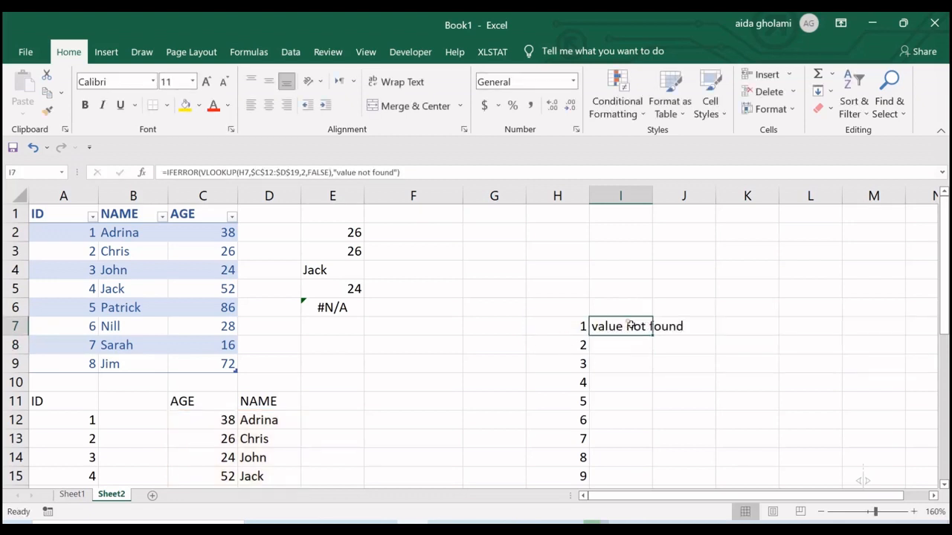
{"action": "double_click", "coordinate": [654, 196]}
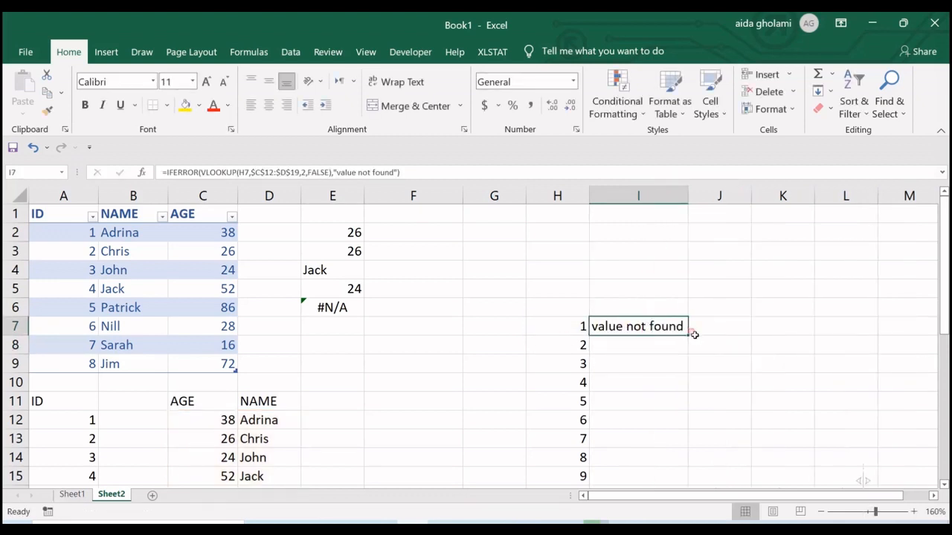
{"action": "double_click", "coordinate": [693, 335]}
- Compare the lookup results in column I for the numbers 1 to 25 with the AGE and NAME columns of the second table
{"action": "scroll", "coordinate": [633, 316], "scroll_direction": "down", "scroll_amount": 5}
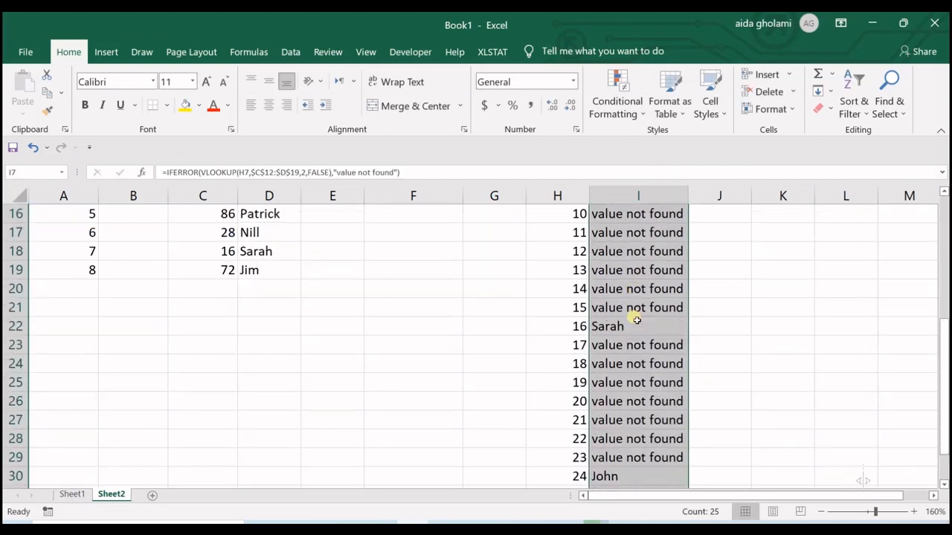
{"action": "scroll", "coordinate": [637, 319], "scroll_direction": "down", "scroll_amount": 1}
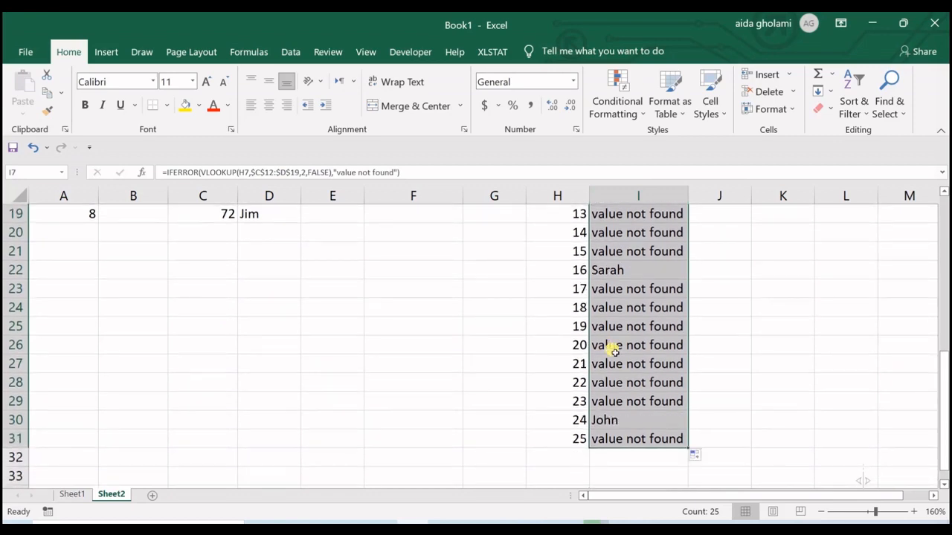
{"action": "scroll", "coordinate": [610, 346], "scroll_direction": "up", "scroll_amount": 5}
{"action": "scroll", "coordinate": [575, 302], "scroll_direction": "down", "scroll_amount": 2}
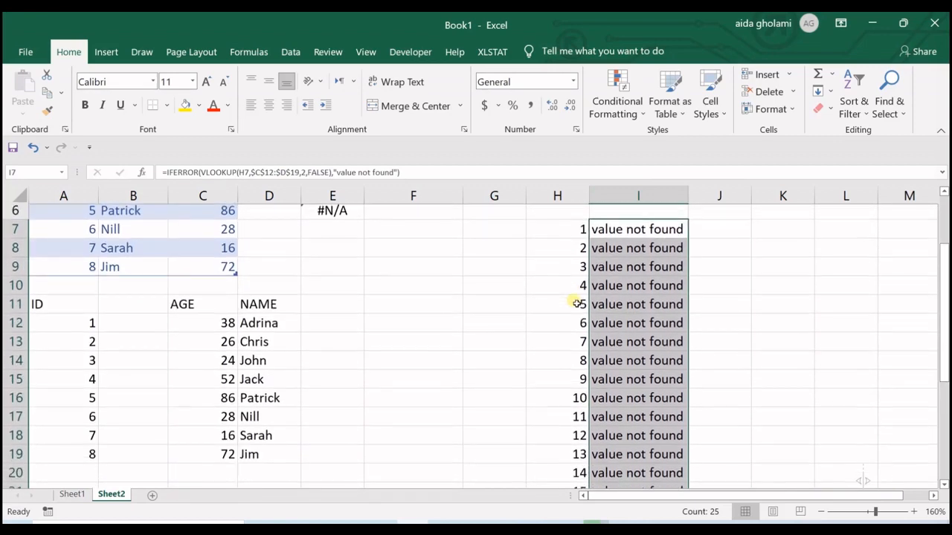
{"action": "scroll", "coordinate": [583, 292], "scroll_direction": "down", "scroll_amount": 3}
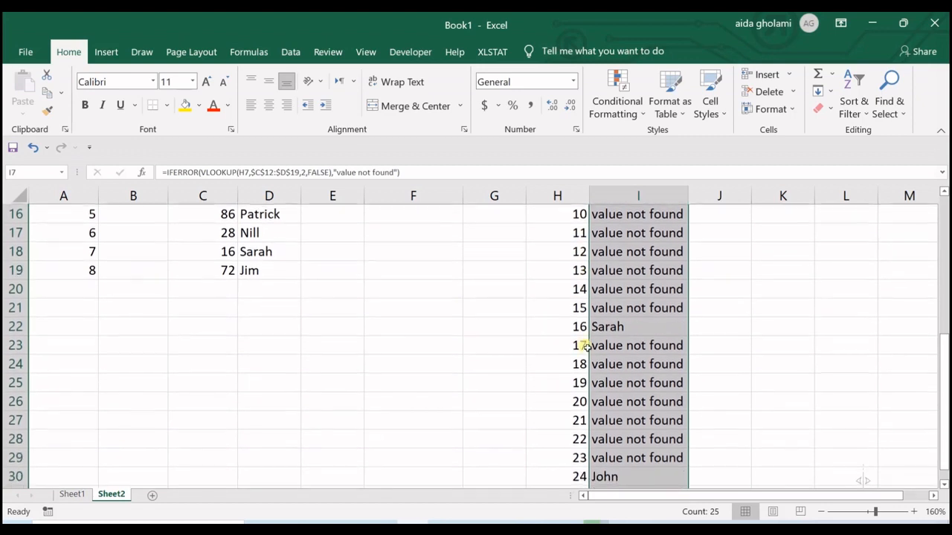
{"action": "left_click", "coordinate": [585, 326]}
{"action": "left_click_drag", "start_coordinate": [587, 326], "coordinate": [631, 326]}
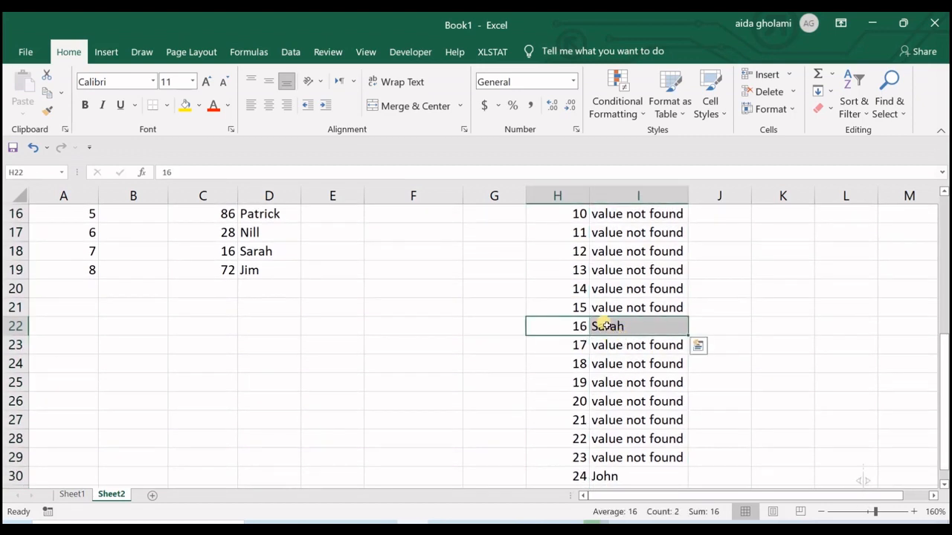
{"action": "scroll", "coordinate": [584, 321], "scroll_direction": "up", "scroll_amount": 2}
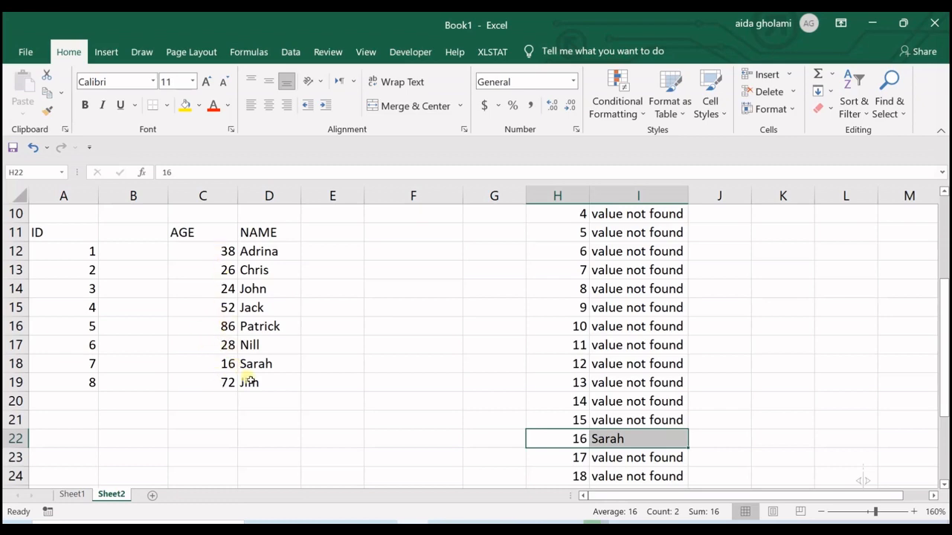
{"action": "scroll", "coordinate": [610, 434], "scroll_direction": "down", "scroll_amount": 5}
{"action": "scroll", "coordinate": [610, 435], "scroll_direction": "up", "scroll_amount": 2}
{"action": "scroll", "coordinate": [602, 418], "scroll_direction": "up", "scroll_amount": 5}
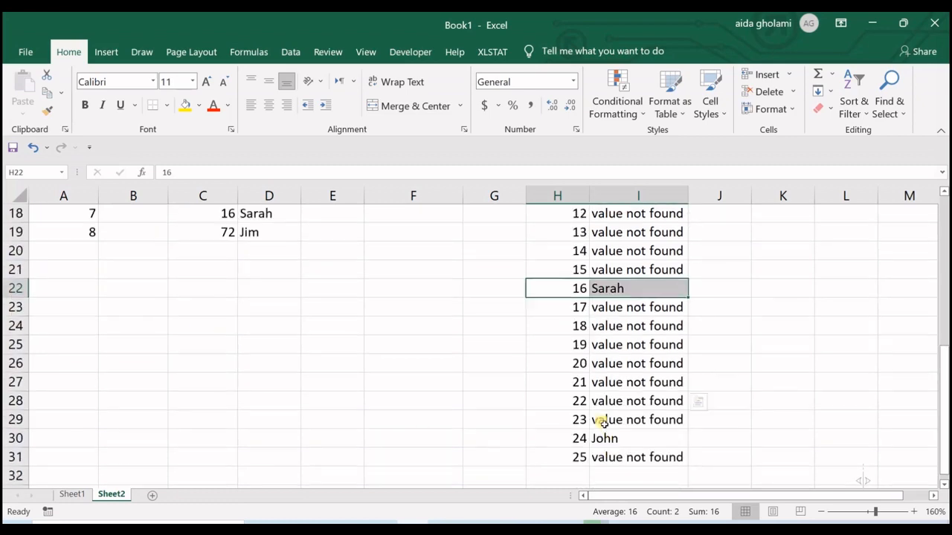
{"action": "scroll", "coordinate": [584, 399], "scroll_direction": "down", "scroll_amount": 1}
{"action": "scroll", "coordinate": [586, 402], "scroll_direction": "up", "scroll_amount": 1}
{"action": "scroll", "coordinate": [585, 402], "scroll_direction": "down", "scroll_amount": 1}
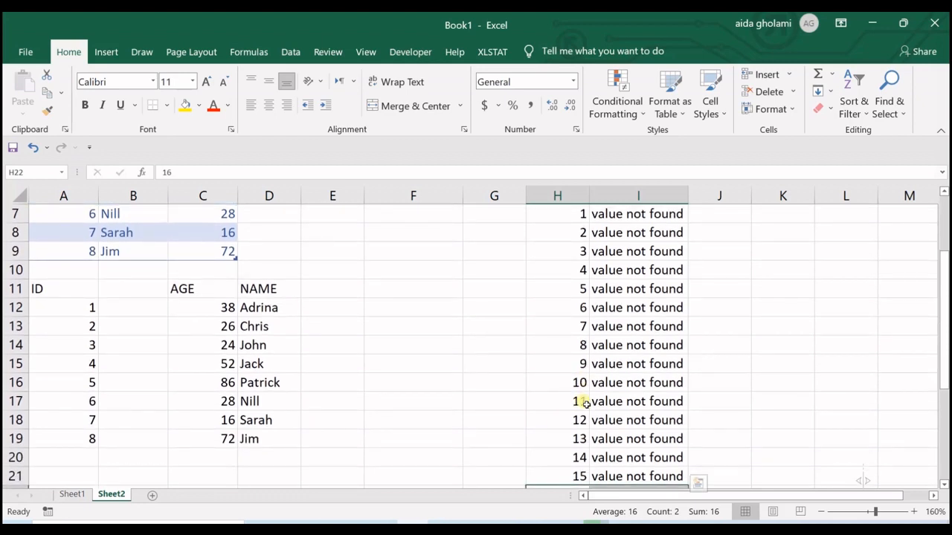